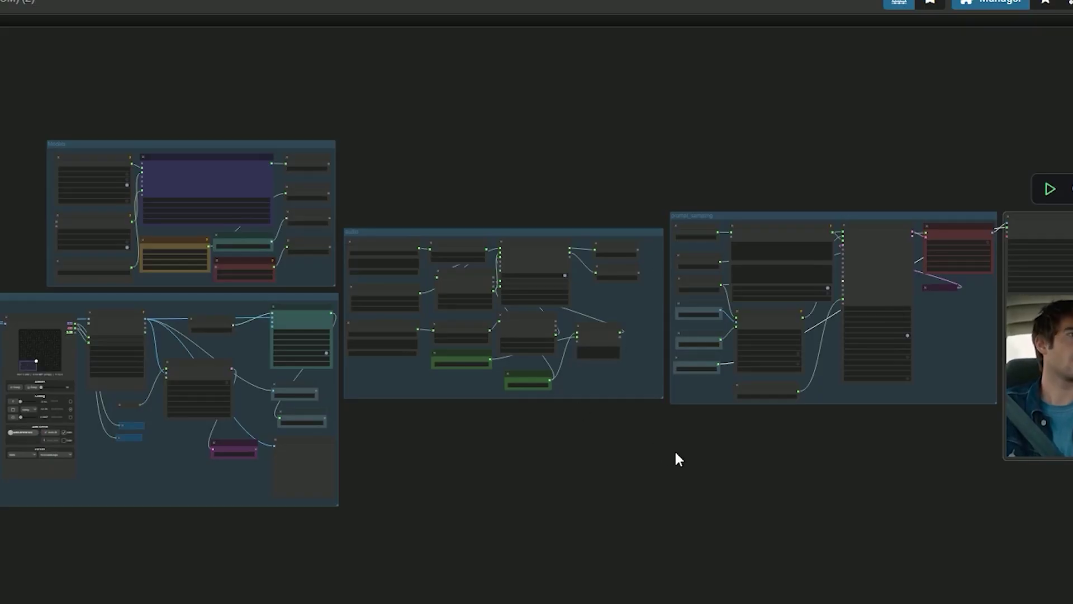
- Pan and zoom the canvas to frame the finished two-person car-scene video preview node
{"action": "scroll", "coordinate": [439, 501], "scroll_direction": "right", "scroll_amount": 5}
{"action": "scroll", "coordinate": [184, 475], "scroll_direction": "up", "scroll_amount": 5}
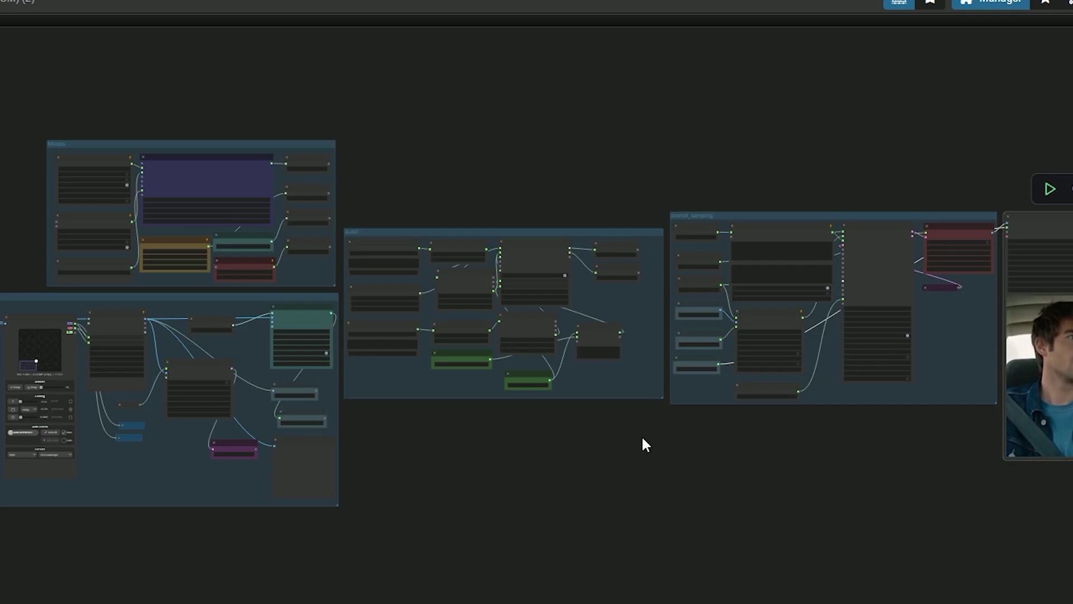
{"action": "left_click_drag", "start_coordinate": [749, 484], "coordinate": [78, 501]}
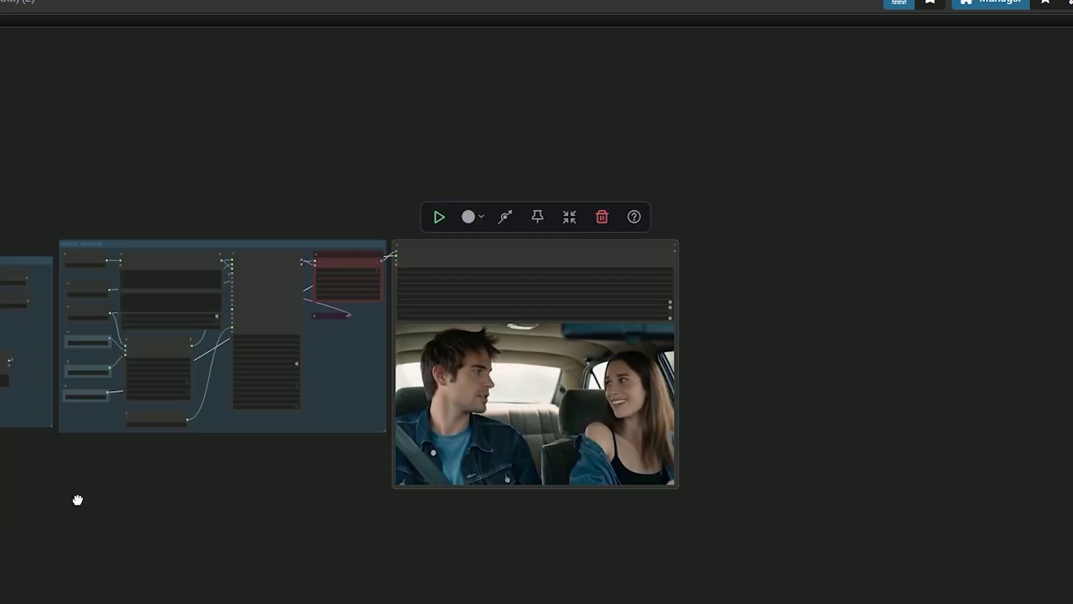
{"action": "scroll", "coordinate": [187, 474], "scroll_direction": "up", "scroll_amount": 3}
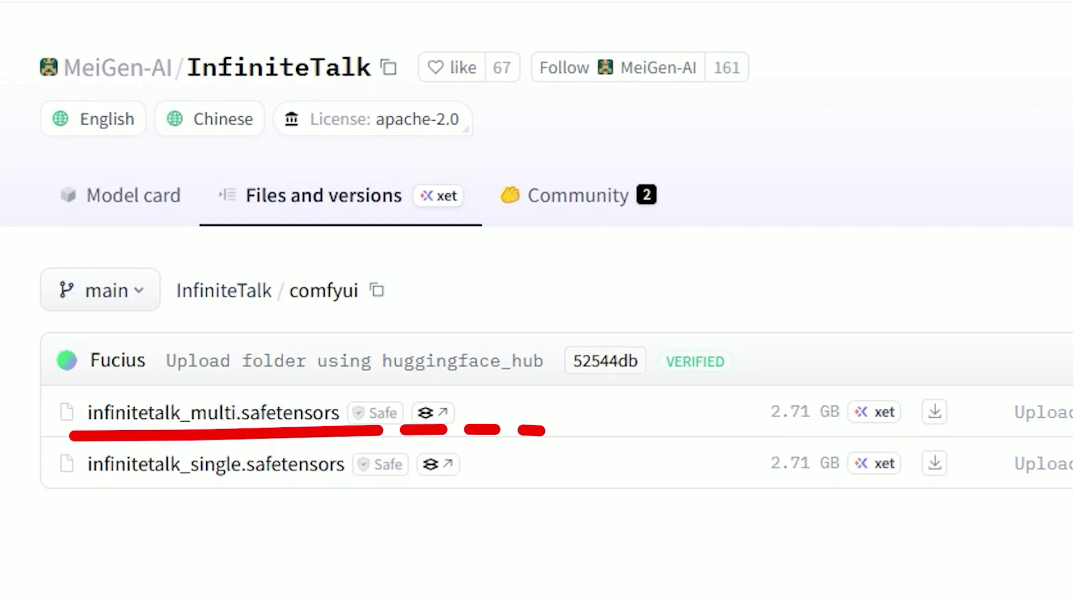
- Bring up the link options for the infinitetalk_single.safetensors download icon
{"action": "right_click", "coordinate": [935, 463]}
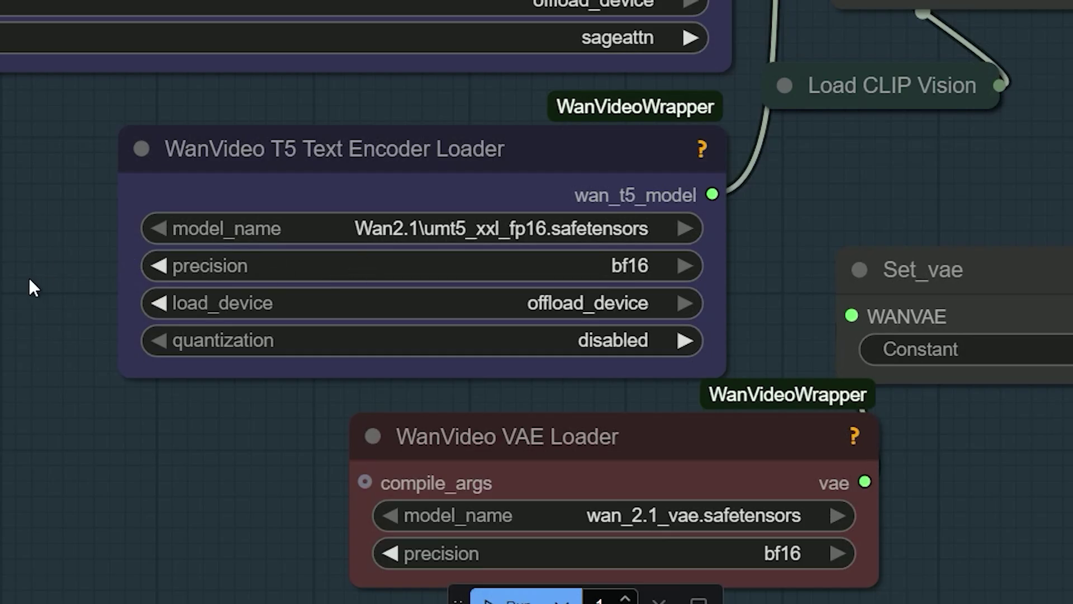
- Pass the VAE and T5 loaders, then widen Lora Select to show the full lightx2v lora name
{"action": "left_click_drag", "start_coordinate": [29, 283], "coordinate": [0, 113]}
{"action": "left_click", "coordinate": [421, 268]}
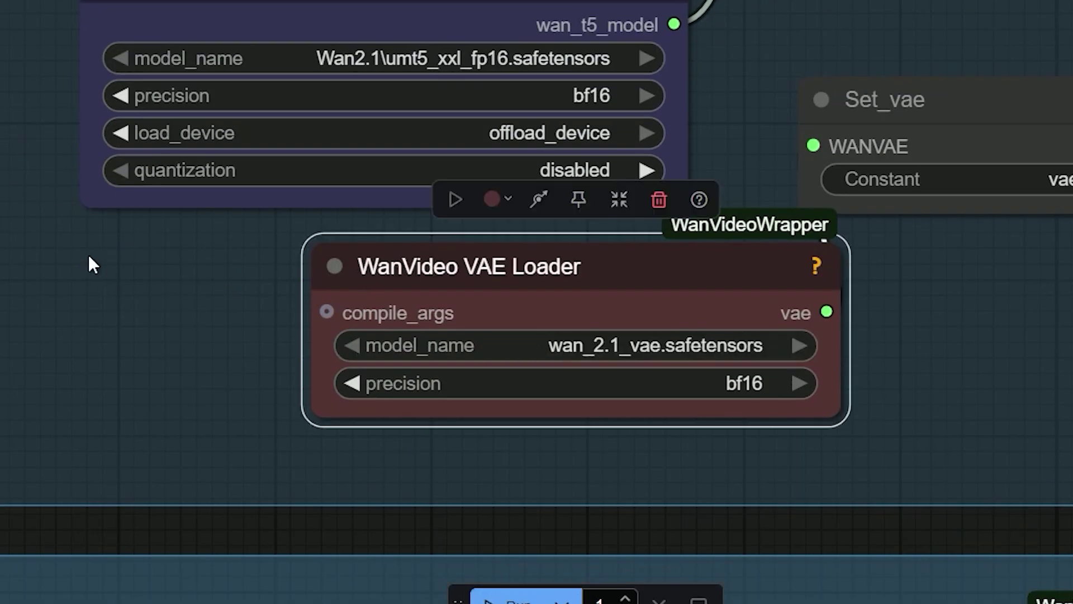
{"action": "left_click_drag", "start_coordinate": [88, 259], "coordinate": [614, 345]}
{"action": "left_click_drag", "start_coordinate": [424, 228], "coordinate": [955, 281]}
{"action": "scroll", "coordinate": [954, 278], "scroll_direction": "down", "scroll_amount": 1}
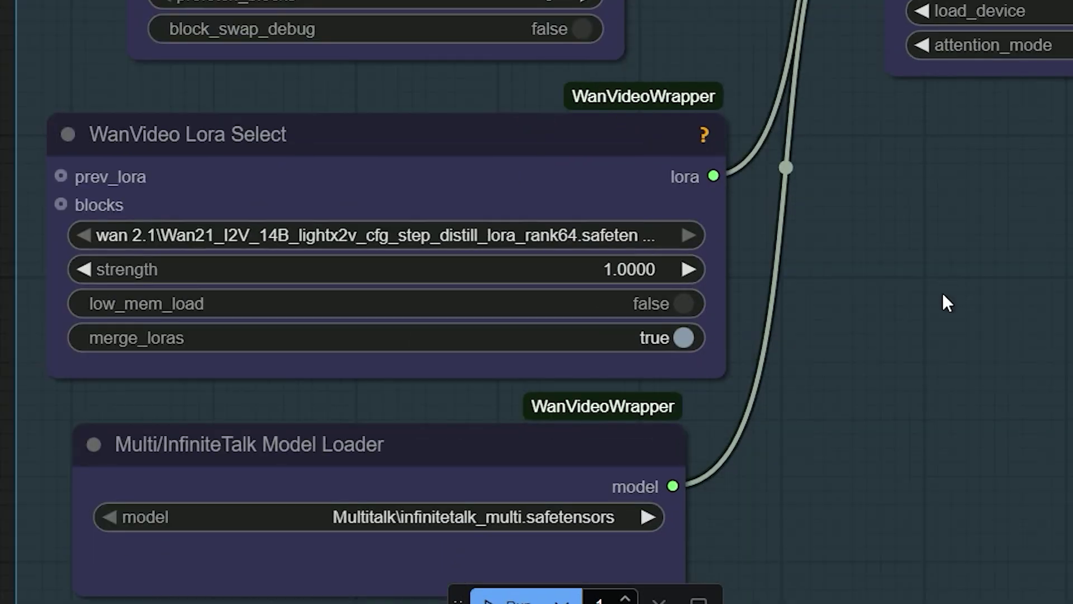
{"action": "left_click_drag", "start_coordinate": [731, 302], "coordinate": [857, 218]}
{"action": "left_click_drag", "start_coordinate": [850, 287], "coordinate": [953, 285]}
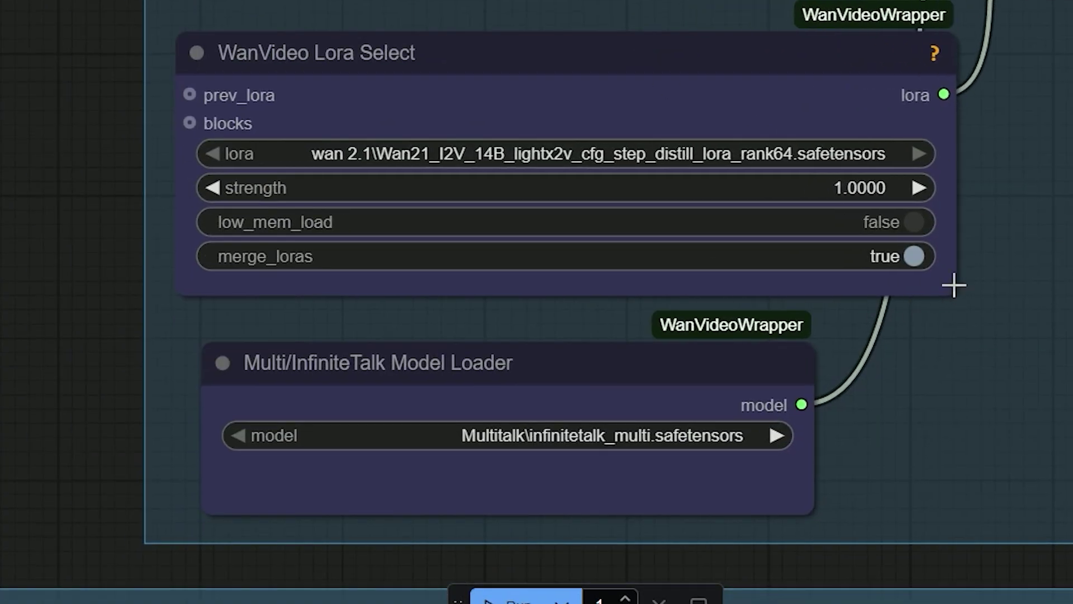
{"action": "scroll", "coordinate": [431, 199], "scroll_direction": "up", "scroll_amount": 1}
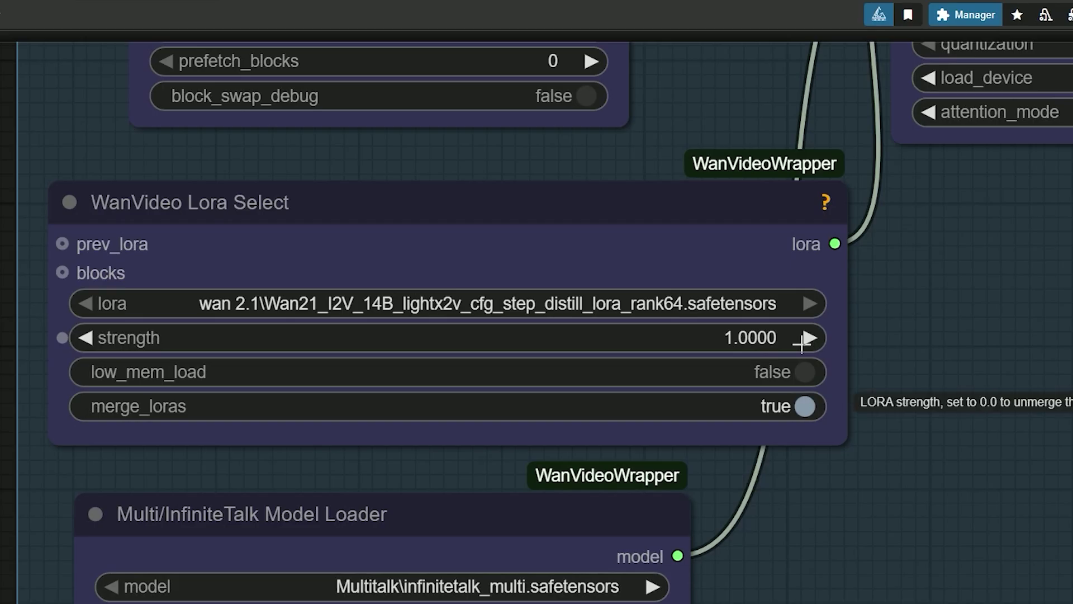
{"action": "scroll", "coordinate": [1011, 228], "scroll_direction": "down", "scroll_amount": 2}
{"action": "scroll", "coordinate": [802, 342], "scroll_direction": "down", "scroll_amount": 1}
{"action": "left_click_drag", "start_coordinate": [927, 342], "coordinate": [856, 314]}
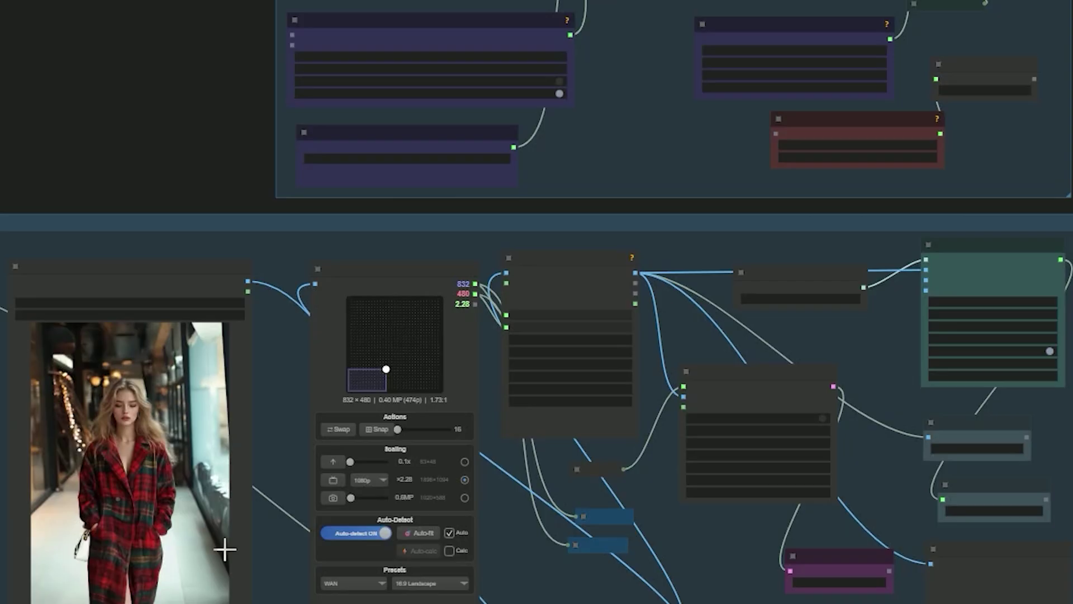
- Inspect the Load Image and LoadAudio nodes and bring Resolution Master's settings into view
{"action": "scroll", "coordinate": [134, 474], "scroll_direction": "up", "scroll_amount": 3}
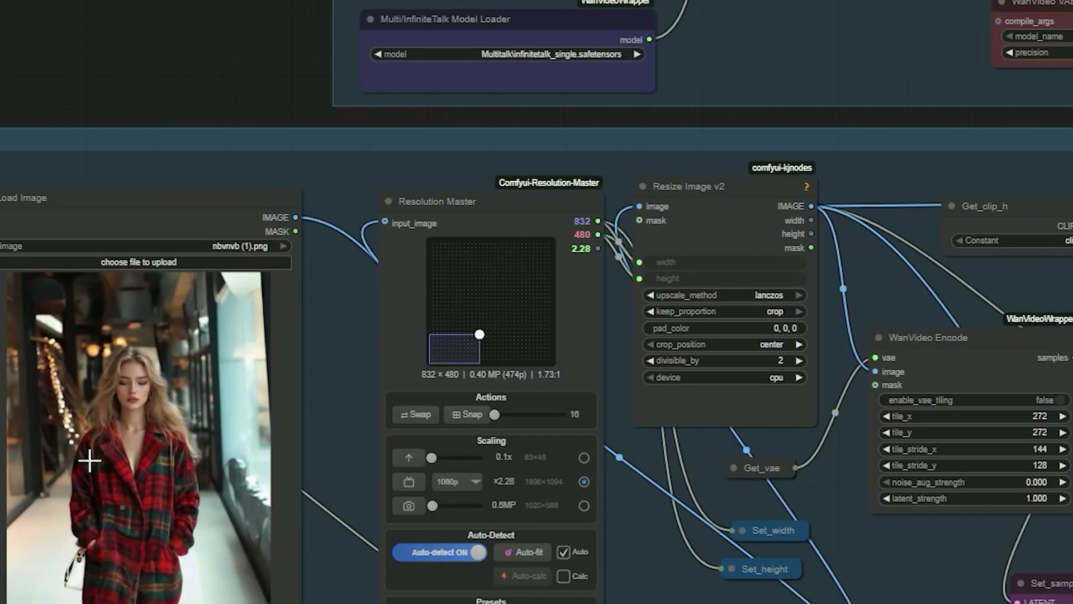
{"action": "left_click_drag", "start_coordinate": [33, 482], "coordinate": [443, 454]}
{"action": "left_click", "coordinate": [548, 419]}
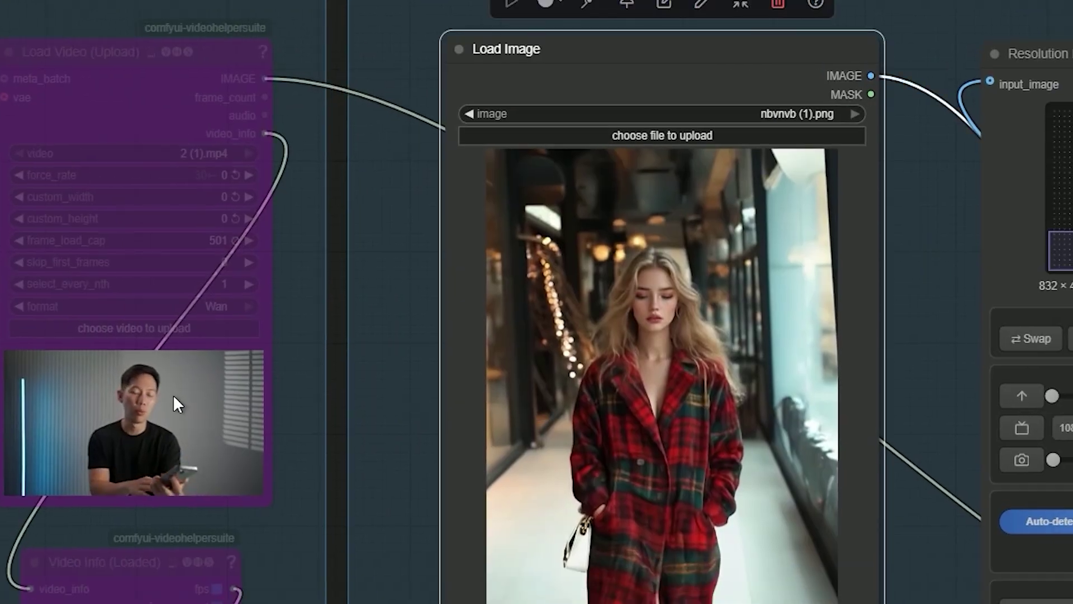
{"action": "left_click", "coordinate": [302, 386]}
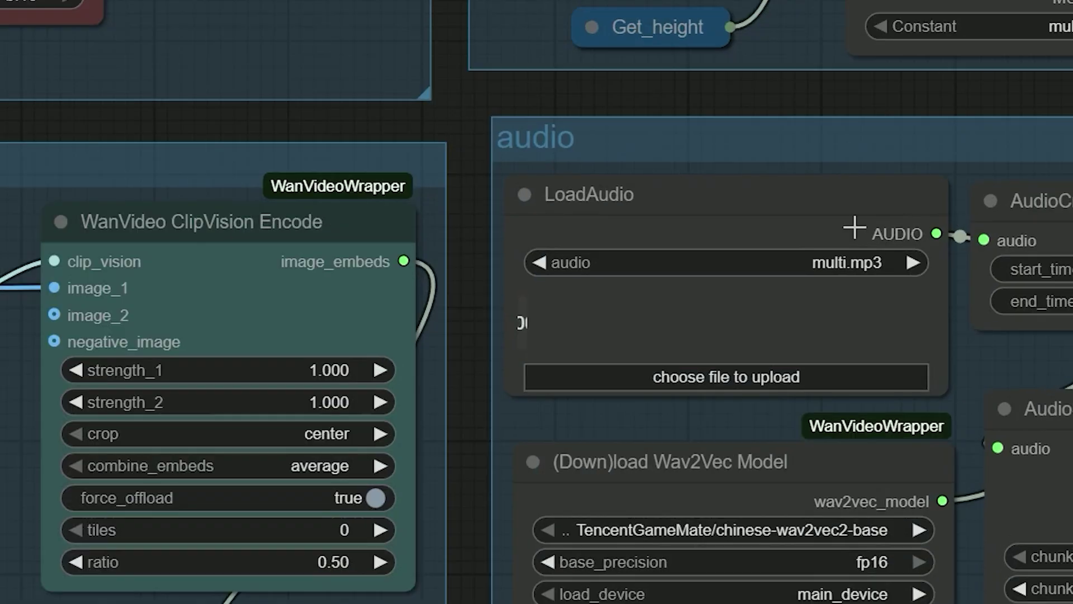
{"action": "left_click", "coordinate": [726, 233]}
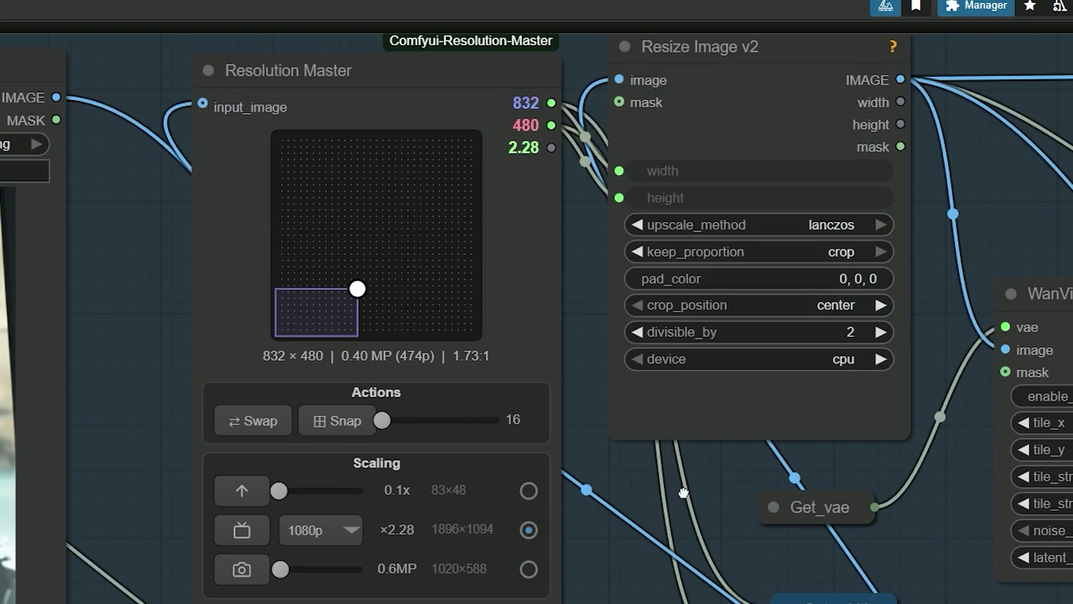
{"action": "left_click_drag", "start_coordinate": [683, 492], "coordinate": [801, 405]}
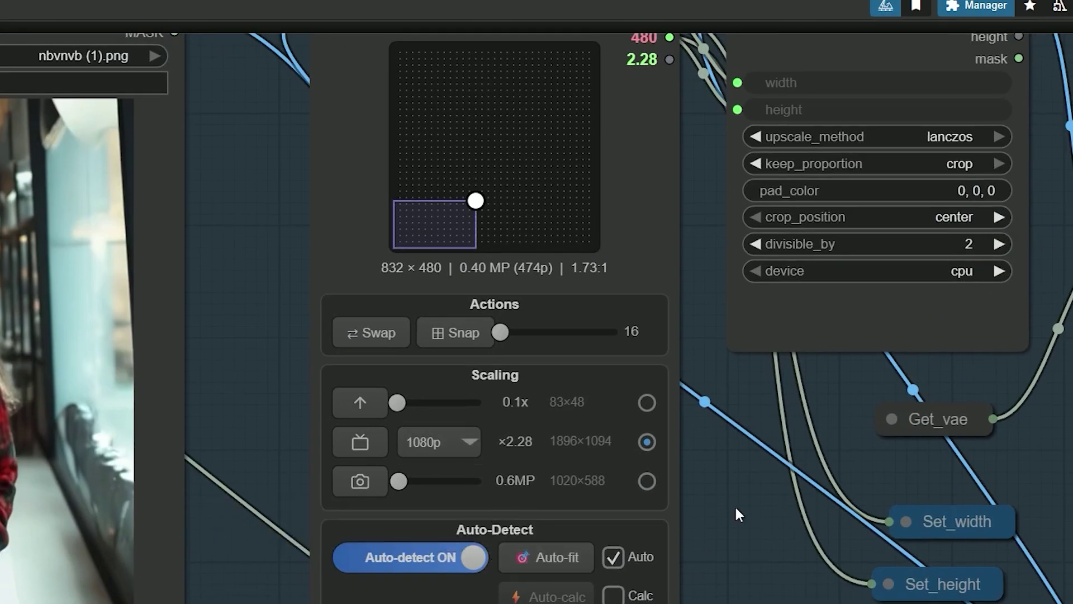
{"action": "scroll", "coordinate": [738, 512], "scroll_direction": "down", "scroll_amount": 3}
{"action": "scroll", "coordinate": [195, 477], "scroll_direction": "down", "scroll_amount": 2}
{"action": "left_click_drag", "start_coordinate": [195, 477], "coordinate": [252, 474]}
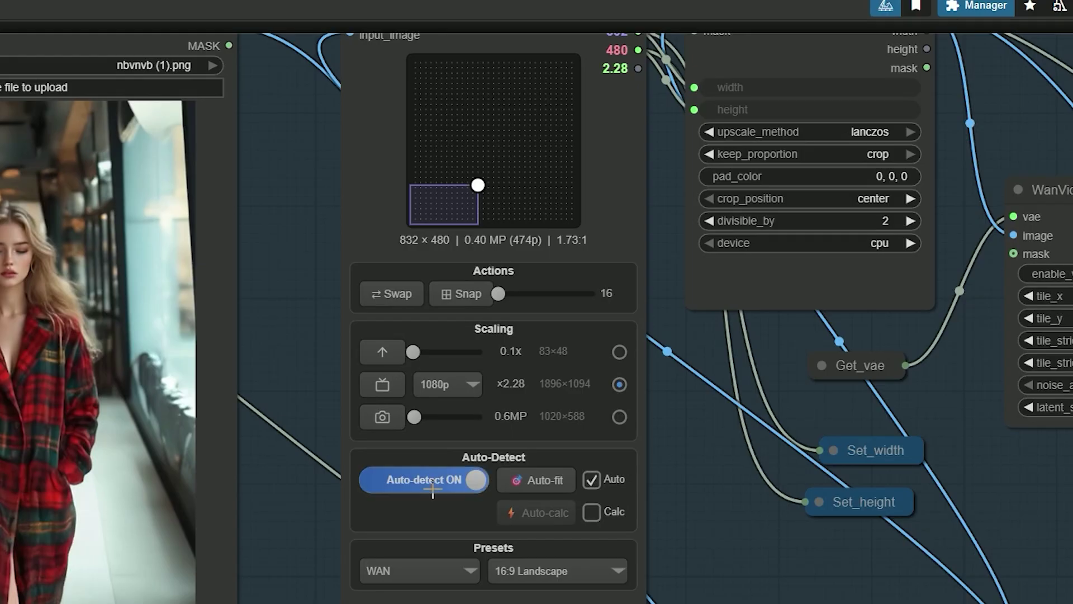
- Set Resolution Master's preset to WAN 16:9 Landscape, giving 832 × 480
{"action": "left_click", "coordinate": [451, 578]}
{"action": "left_click", "coordinate": [455, 597]}
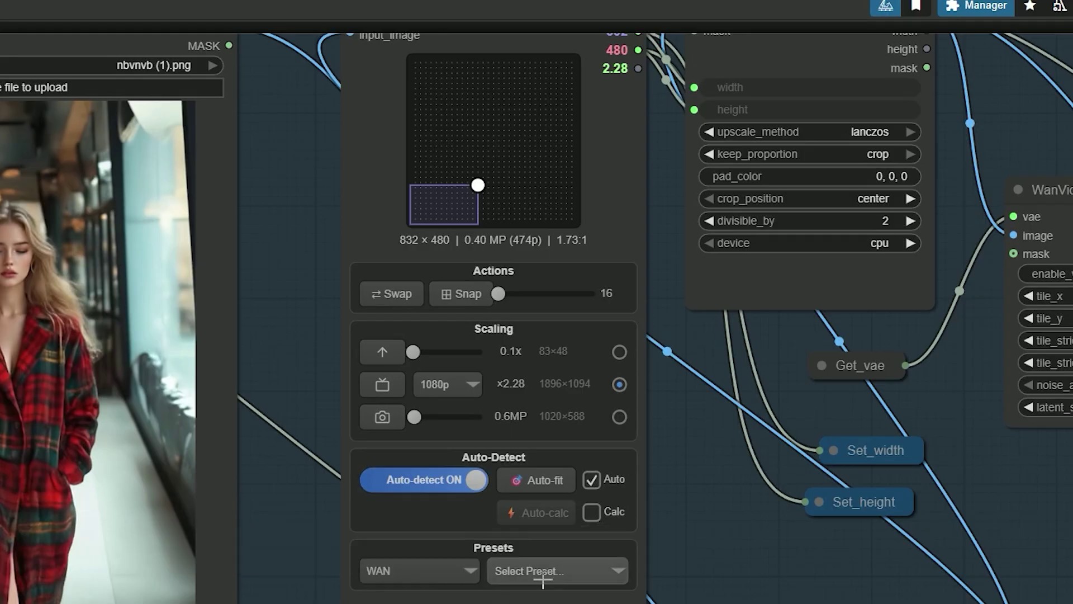
{"action": "left_click", "coordinate": [543, 571]}
{"action": "left_click", "coordinate": [593, 569]}
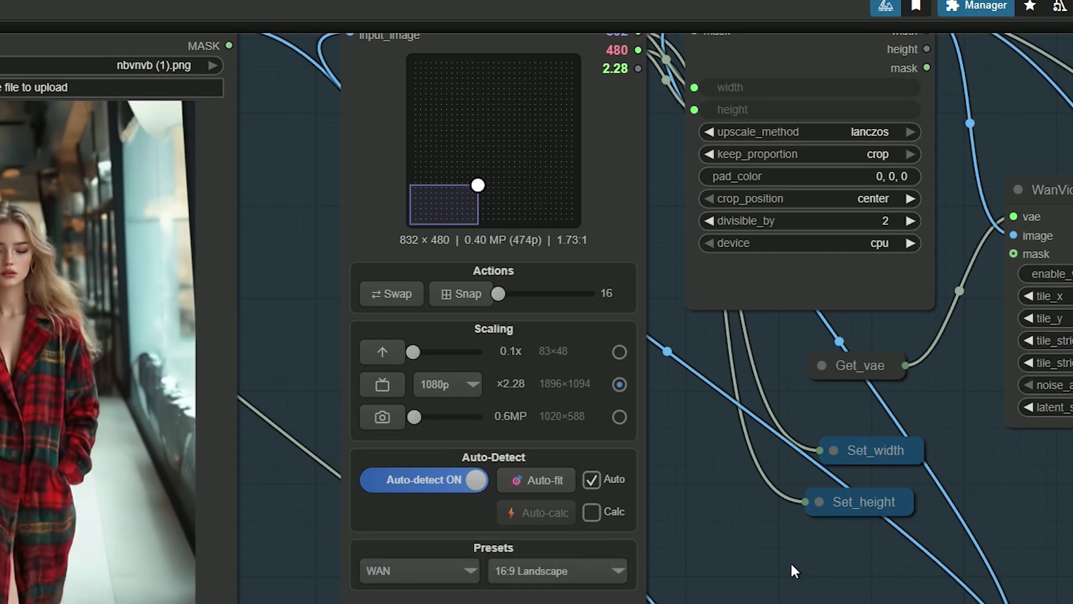
{"action": "scroll", "coordinate": [790, 561], "scroll_direction": "down", "scroll_amount": 3}
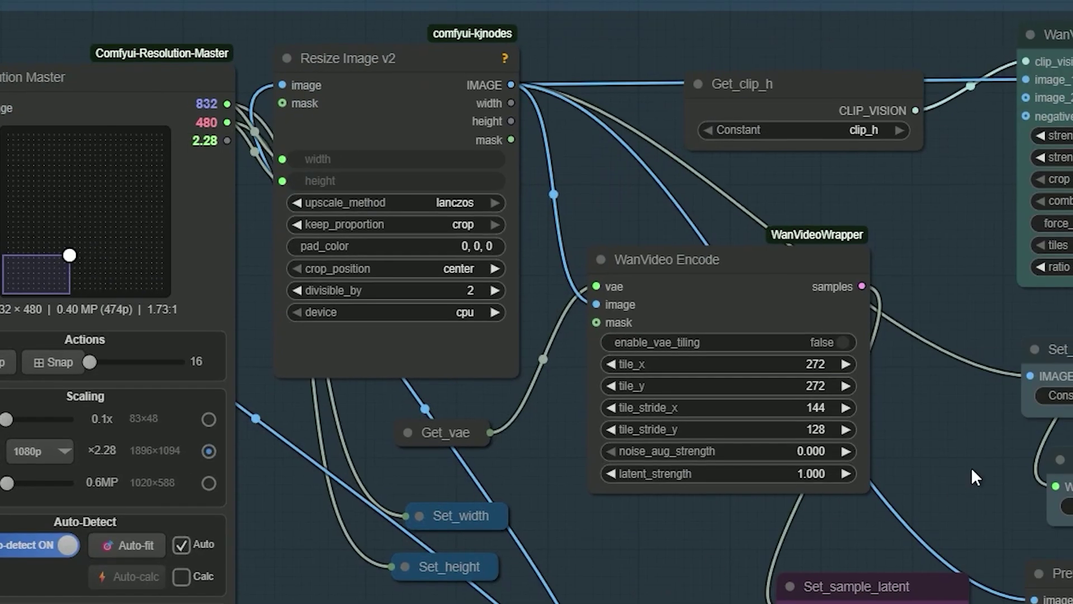
- Inspect the LoadAudio, AudioCrop and AudioSeparation nodes, nudging AudioCrop slightly right
{"action": "left_click_drag", "start_coordinate": [971, 468], "coordinate": [406, 591]}
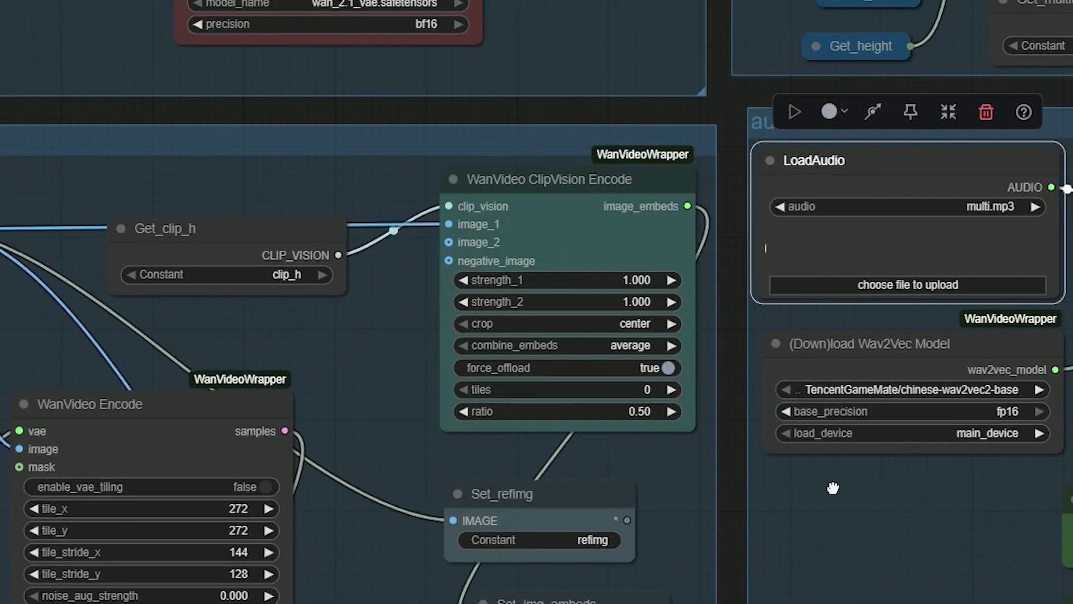
{"action": "left_click_drag", "start_coordinate": [833, 488], "coordinate": [180, 499]}
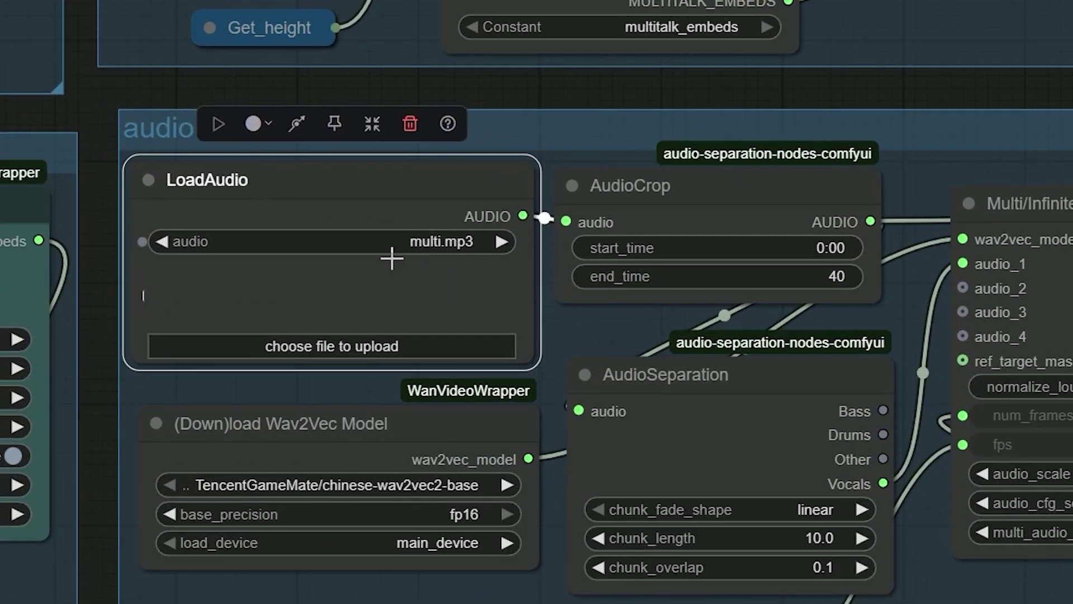
{"action": "left_click", "coordinate": [674, 188]}
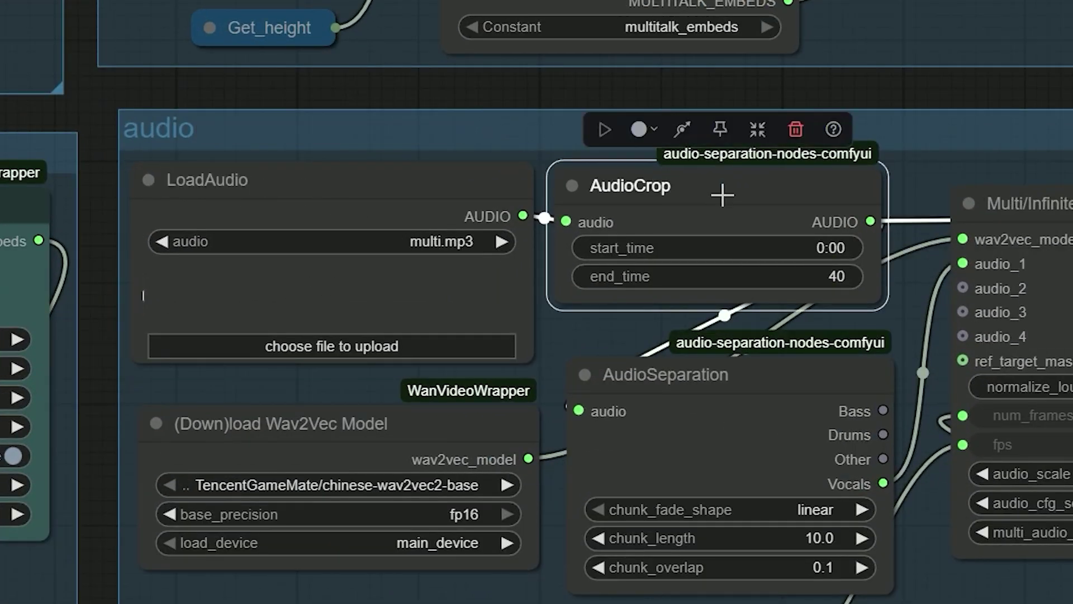
{"action": "left_click_drag", "start_coordinate": [987, 172], "coordinate": [706, 185]}
{"action": "scroll", "coordinate": [618, 197], "scroll_direction": "up", "scroll_amount": 3}
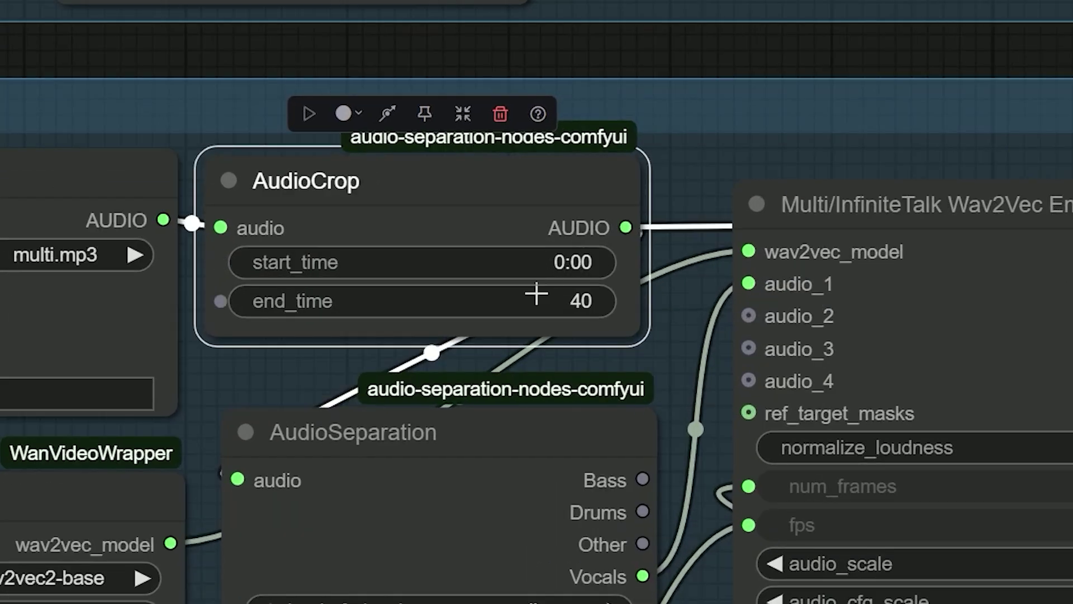
{"action": "left_click_drag", "start_coordinate": [479, 186], "coordinate": [496, 190]}
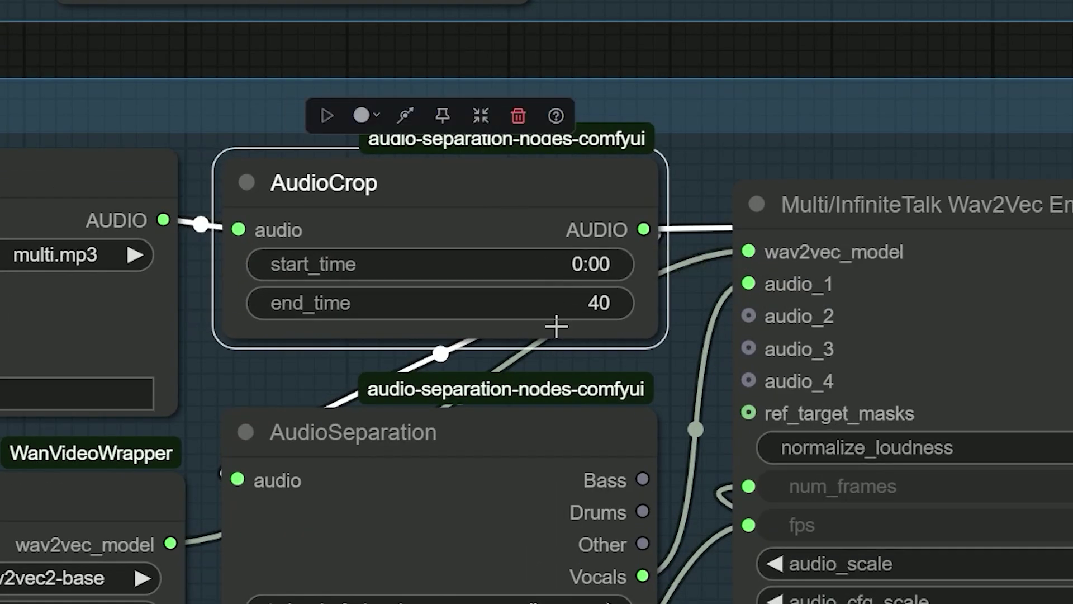
{"action": "scroll", "coordinate": [643, 357], "scroll_direction": "down", "scroll_amount": 4}
- Show the 30 FPS value feeding Any Switch into Math Expression, then clear the selection
{"action": "left_click_drag", "start_coordinate": [677, 508], "coordinate": [165, 422]}
{"action": "left_click", "coordinate": [675, 468]}
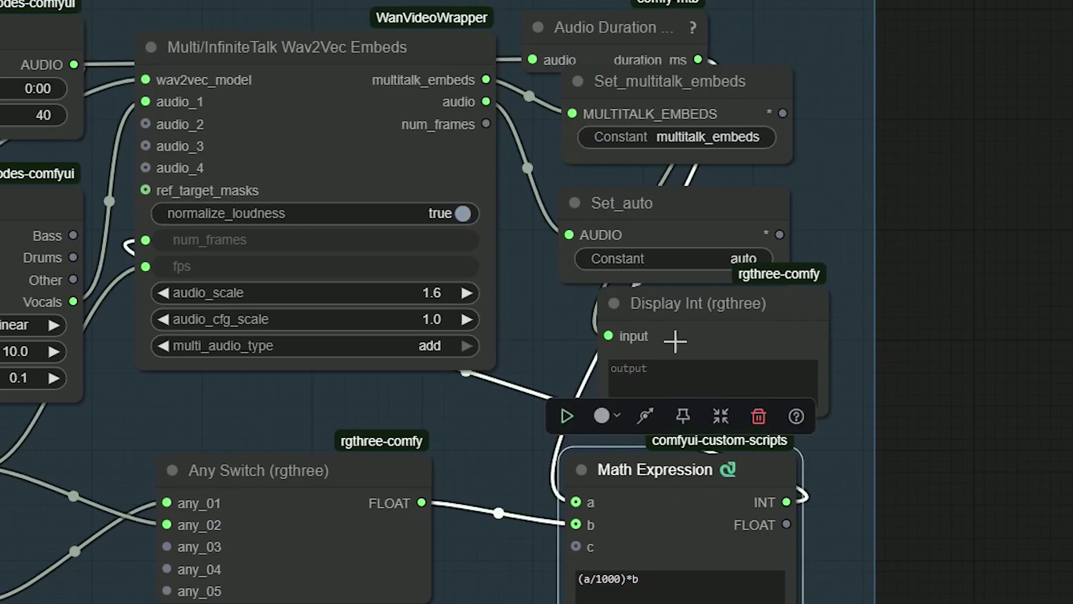
{"action": "left_click_drag", "start_coordinate": [509, 441], "coordinate": [582, 475]}
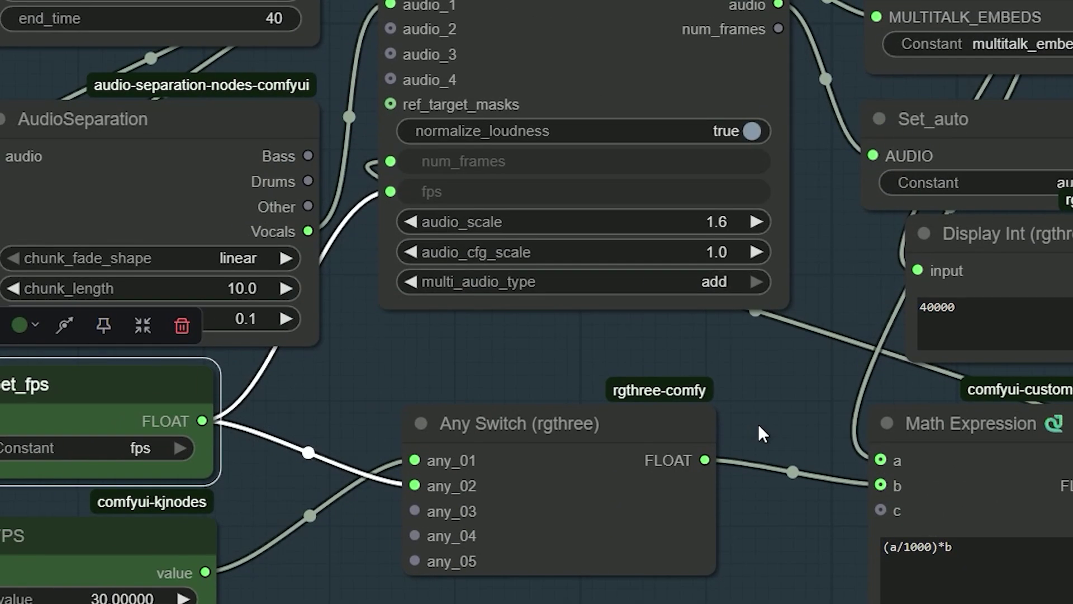
{"action": "left_click", "coordinate": [162, 539]}
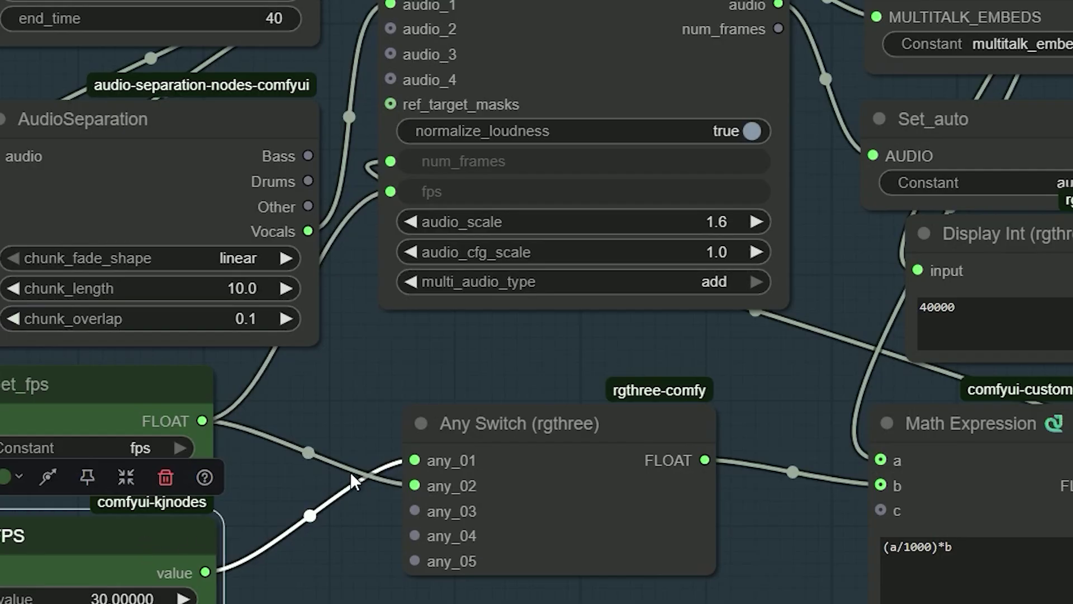
{"action": "left_click", "coordinate": [334, 462]}
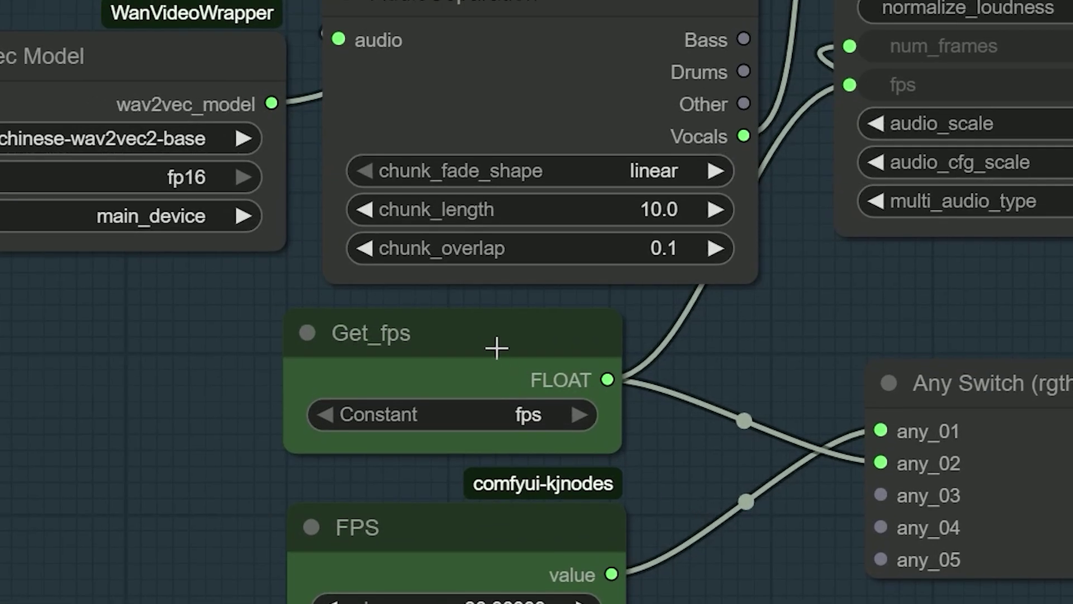
{"action": "left_click", "coordinate": [497, 346]}
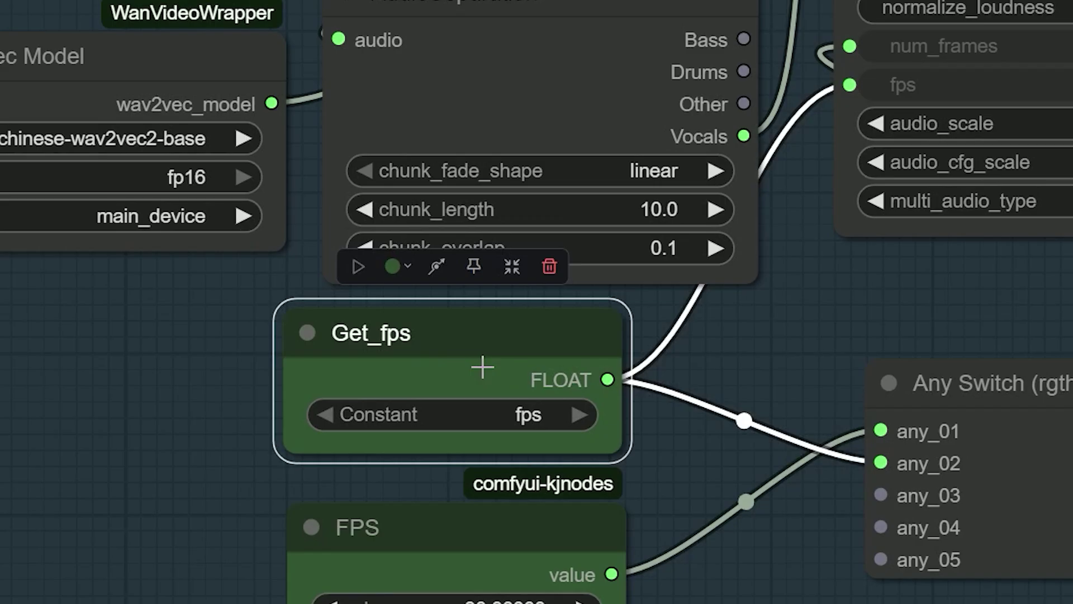
{"action": "scroll", "coordinate": [476, 391], "scroll_direction": "up", "scroll_amount": 1}
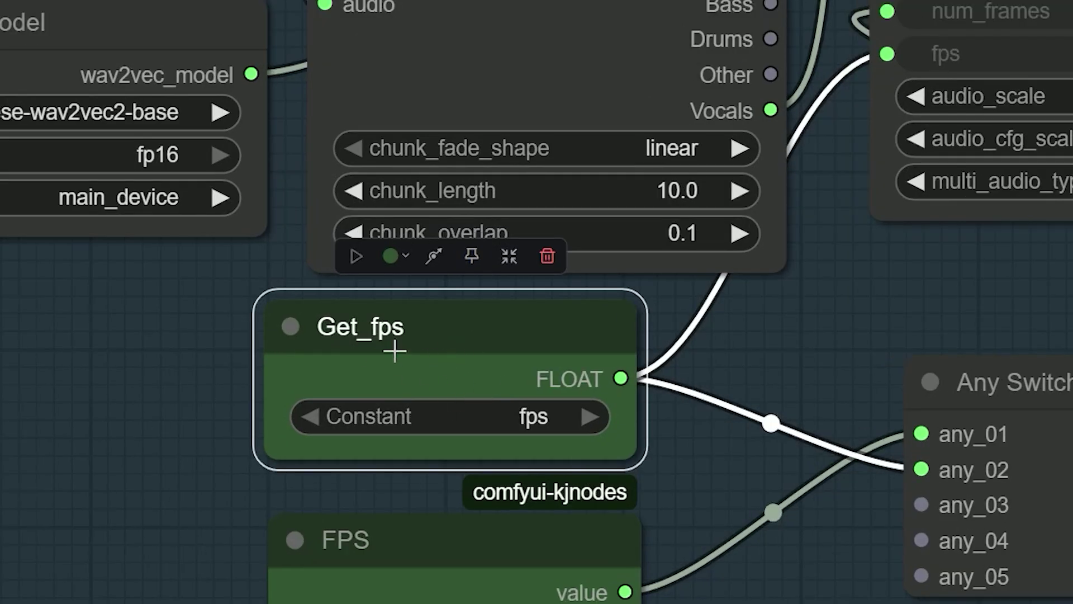
{"action": "left_click", "coordinate": [551, 567]}
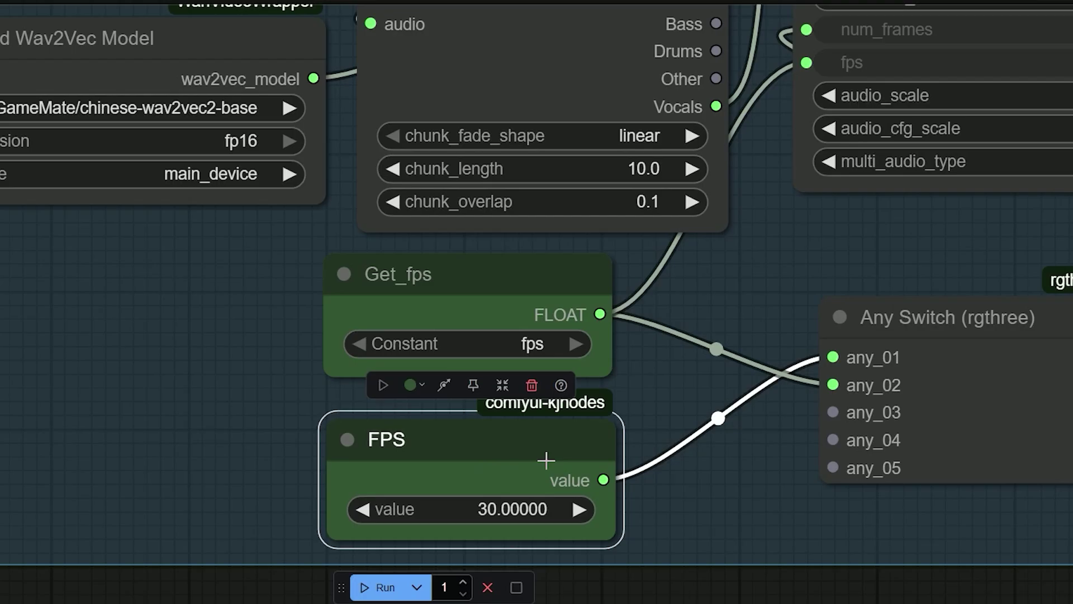
{"action": "left_click", "coordinate": [659, 436]}
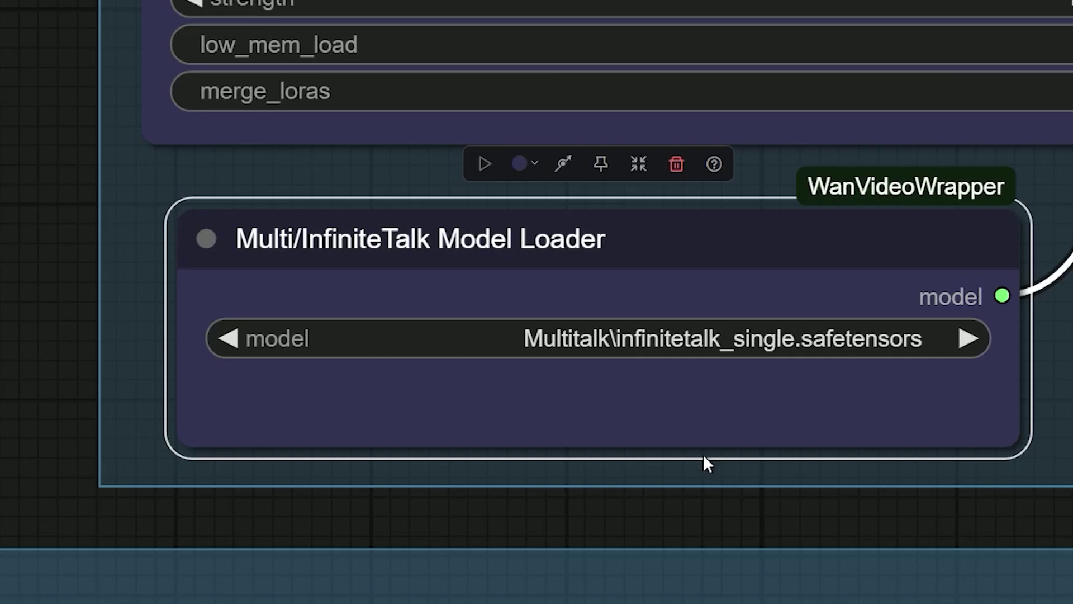
{"action": "left_click", "coordinate": [670, 350]}
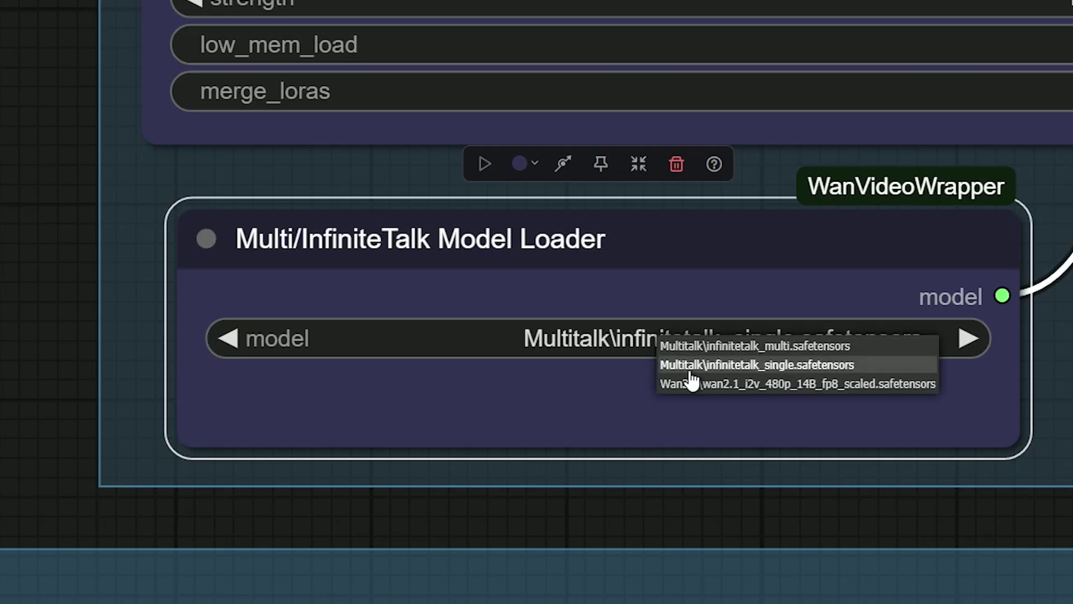
{"action": "left_click", "coordinate": [782, 370]}
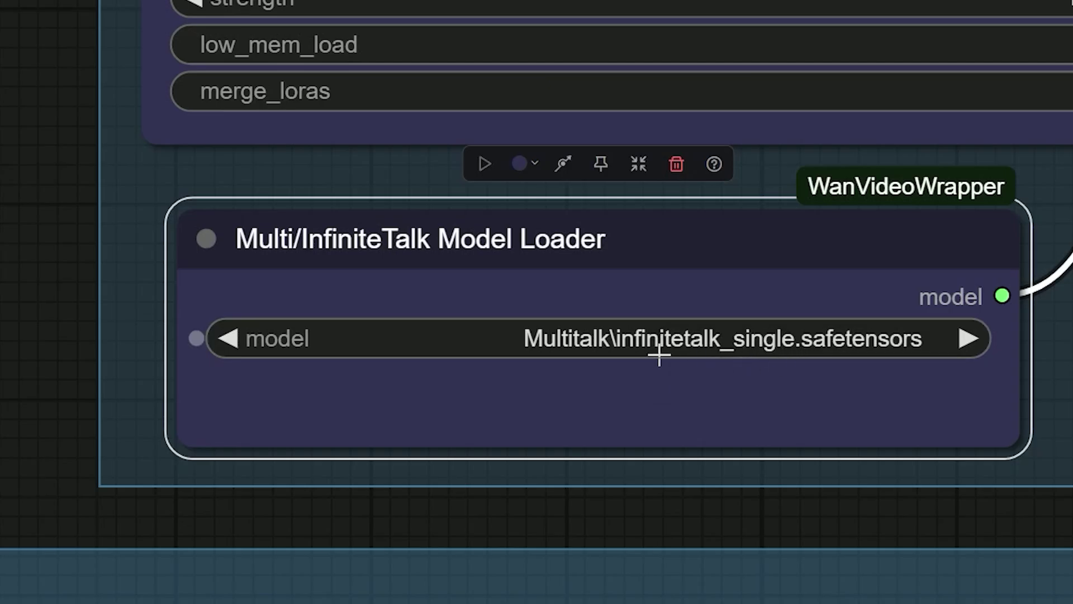
{"action": "scroll", "coordinate": [909, 509], "scroll_direction": "down", "scroll_amount": 3}
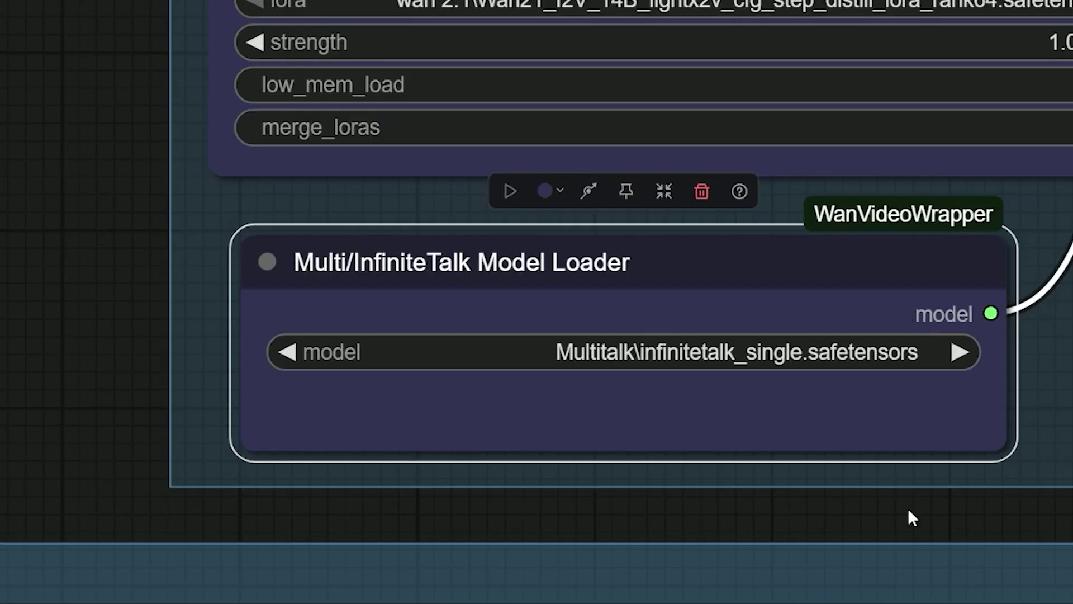
{"action": "scroll", "coordinate": [788, 439], "scroll_direction": "up", "scroll_amount": 2}
{"action": "left_click", "coordinate": [772, 369]}
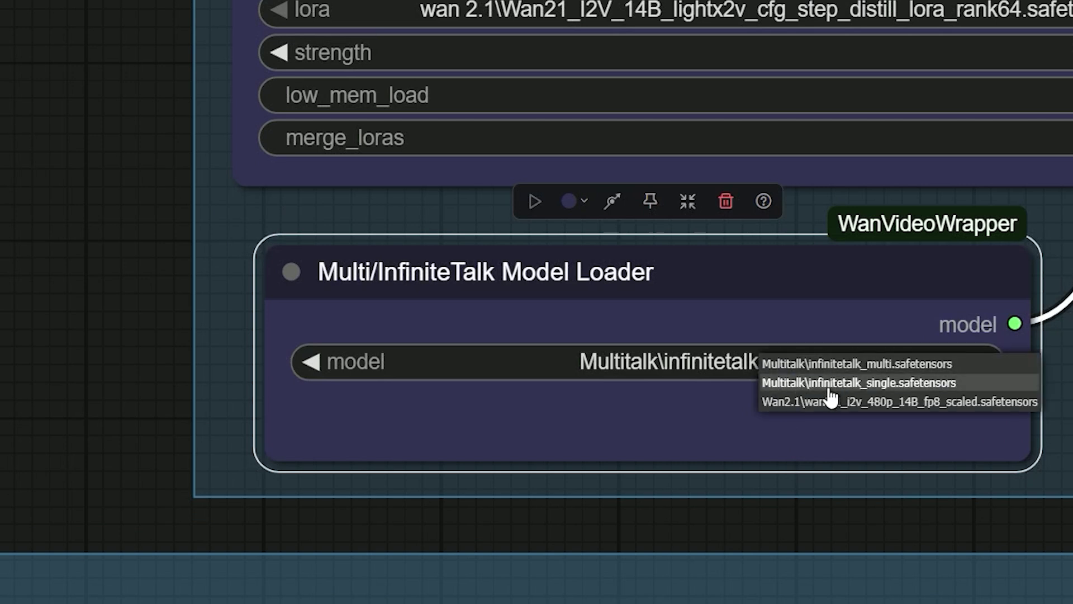
{"action": "left_click", "coordinate": [853, 364]}
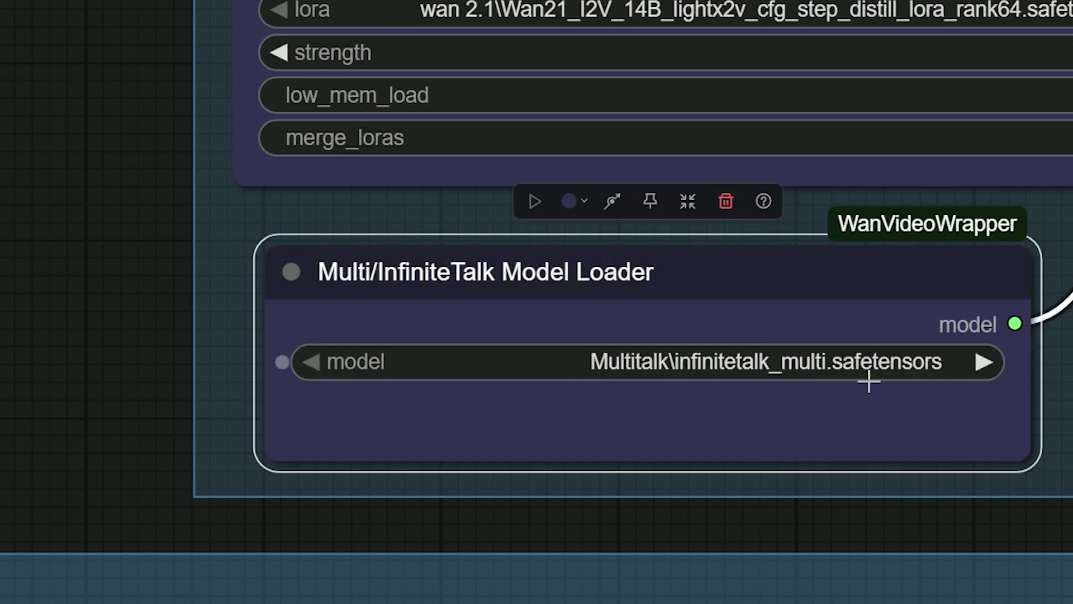
{"action": "left_click", "coordinate": [810, 370]}
{"action": "left_click", "coordinate": [851, 396]}
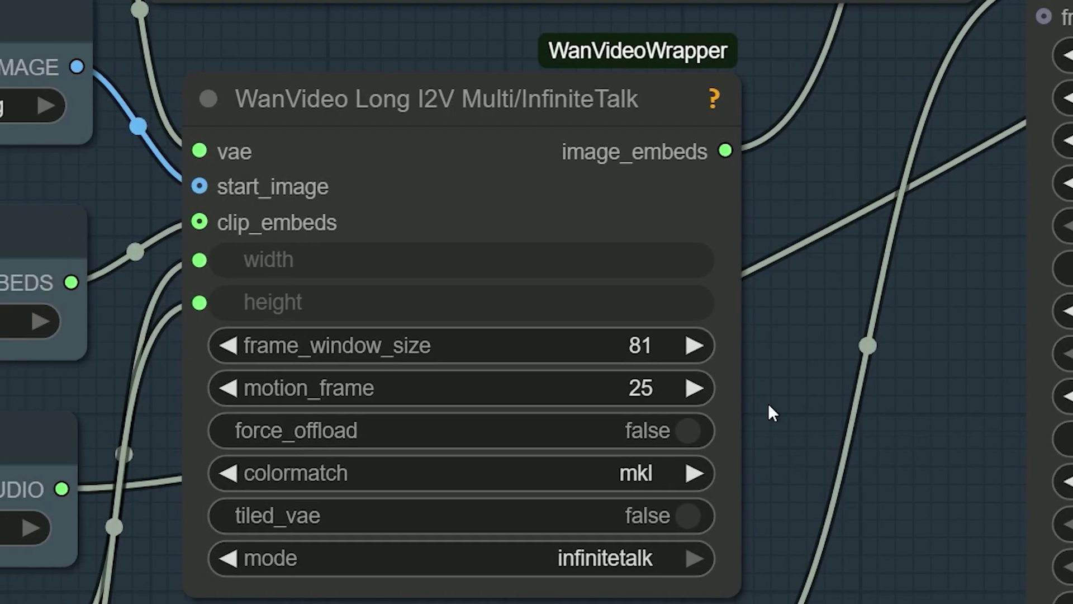
- Edit motion_frame on the Long I2V node, trying 20 and 16 before settling on 25
{"action": "left_click", "coordinate": [637, 386]}
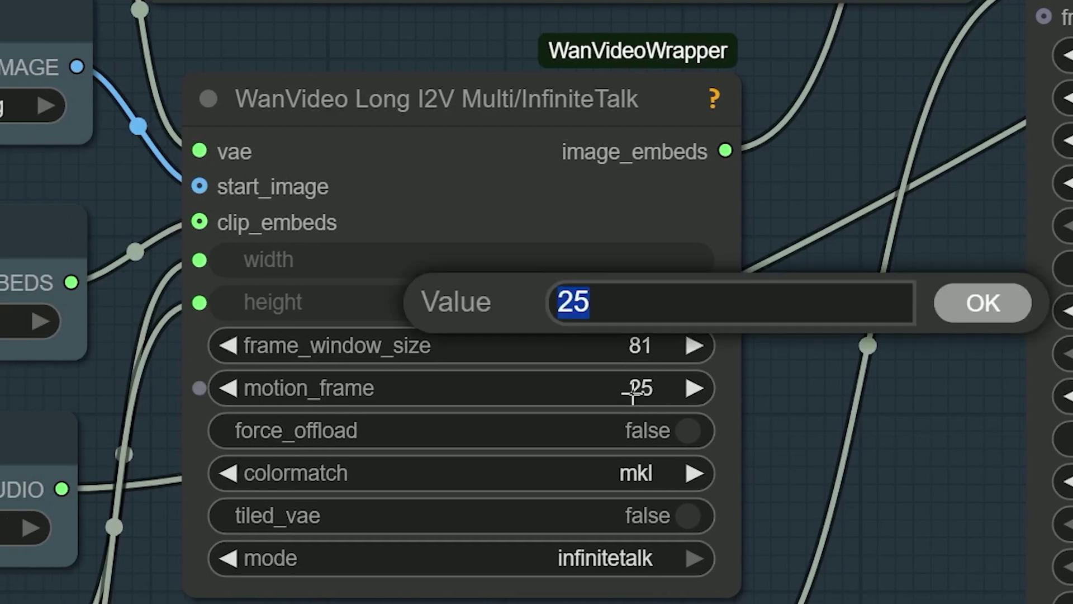
{"action": "left_click", "coordinate": [608, 307]}
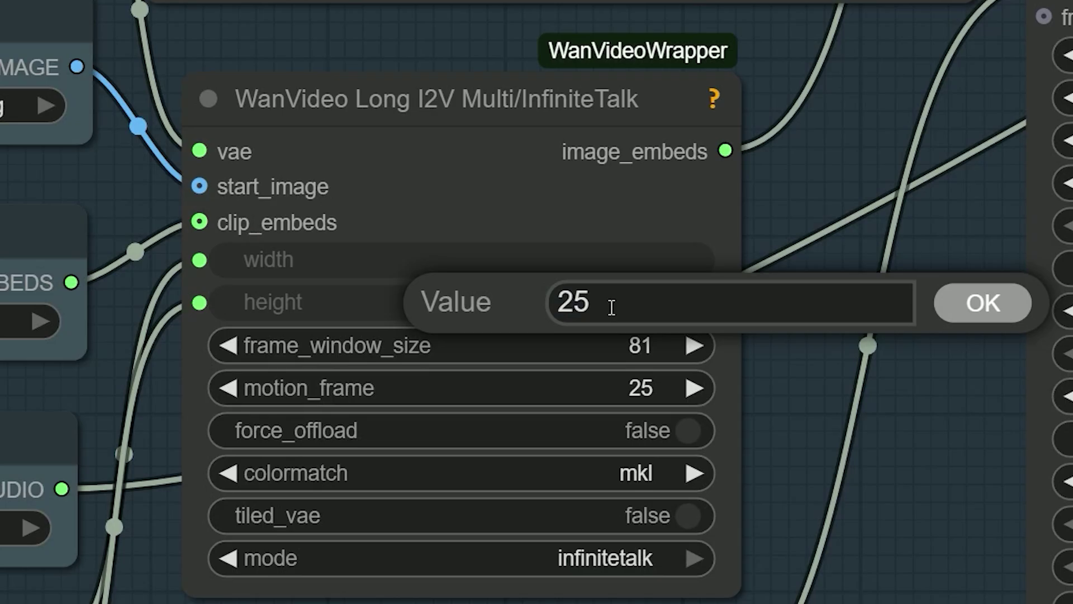
{"action": "left_click_drag", "start_coordinate": [610, 305], "coordinate": [538, 302]}
{"action": "type", "text": "20"}
{"action": "left_click_drag", "start_coordinate": [615, 298], "coordinate": [557, 301]}
{"action": "type", "text": "16"}
{"action": "left_click_drag", "start_coordinate": [603, 302], "coordinate": [475, 302]}
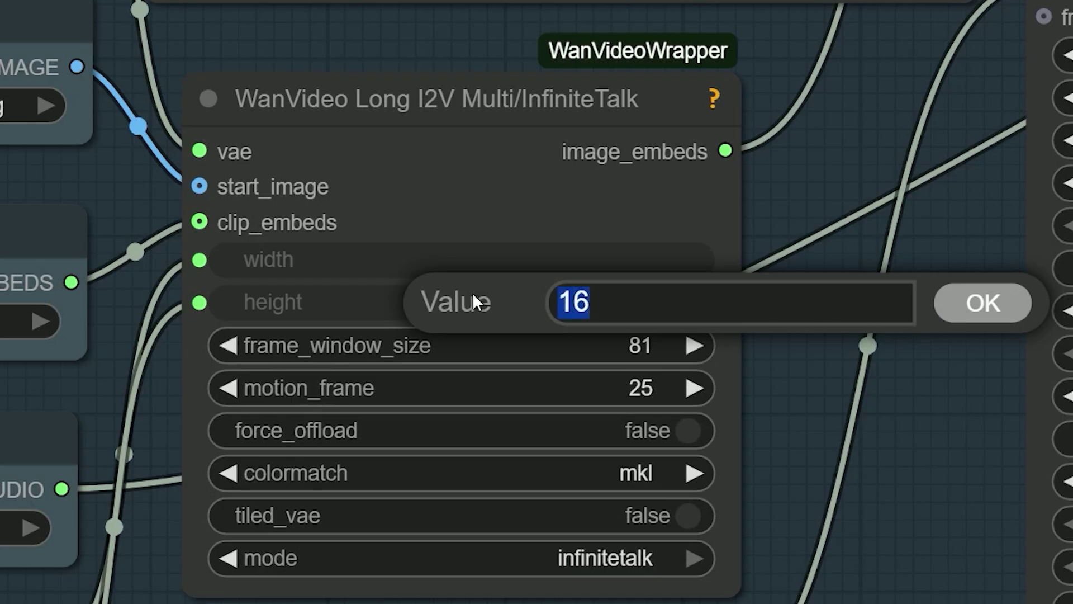
{"action": "type", "text": "25"}
{"action": "left_click", "coordinate": [972, 311]}
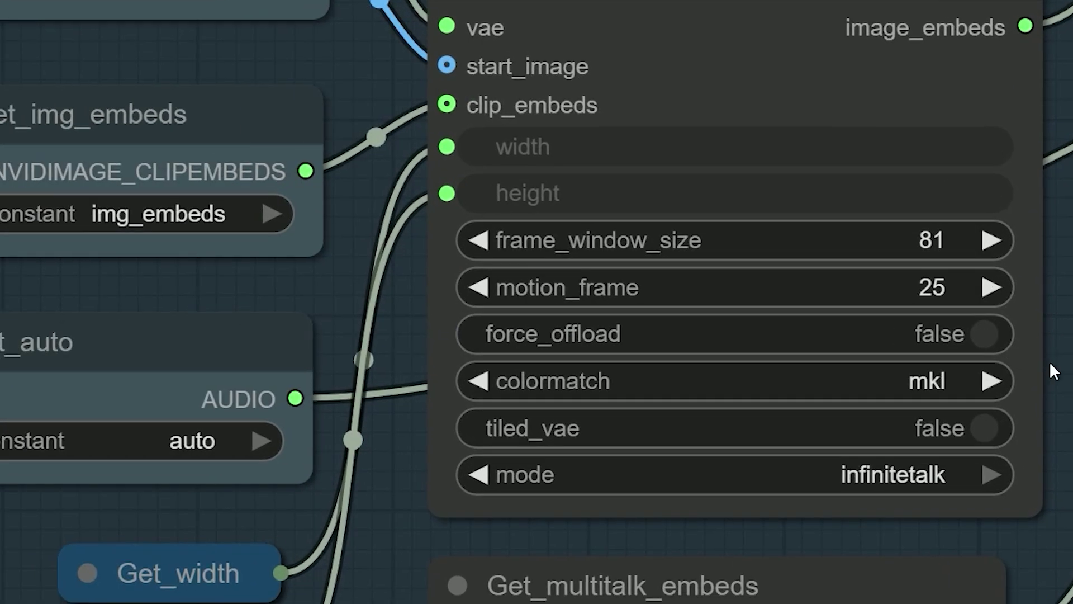
- Disable colormatch and keep the sampler scheduler at dpm++_sde after trying flowmatch_distill
{"action": "left_click", "coordinate": [975, 378]}
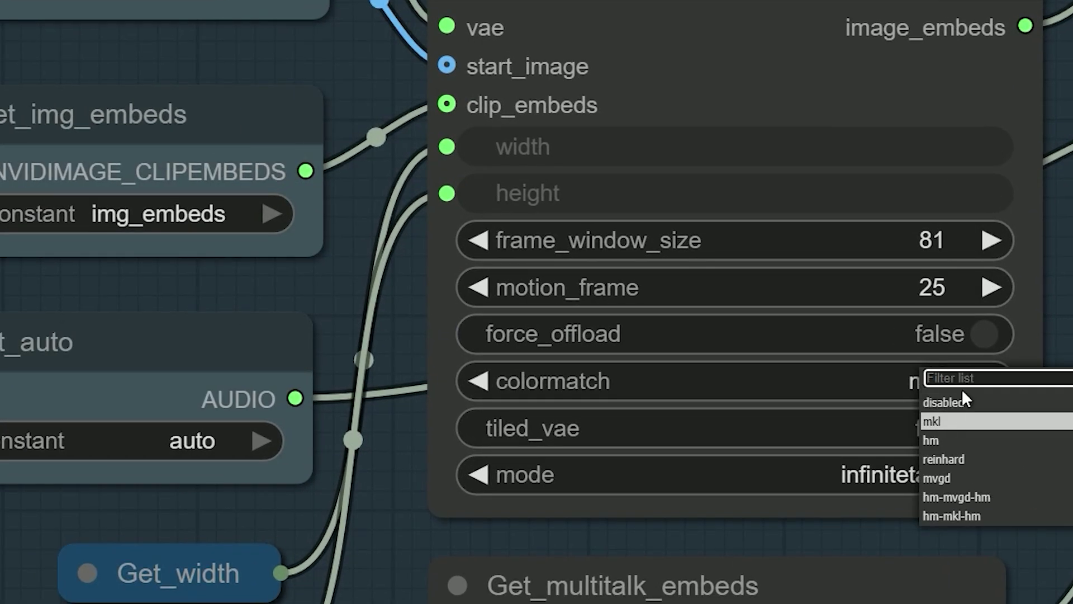
{"action": "left_click", "coordinate": [961, 404]}
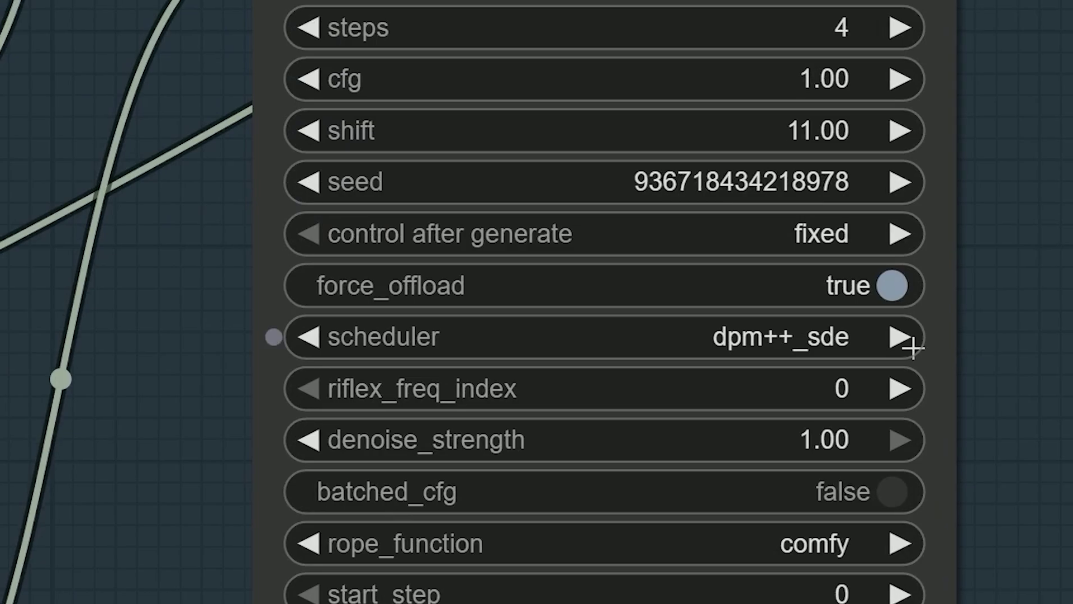
{"action": "left_click", "coordinate": [723, 324]}
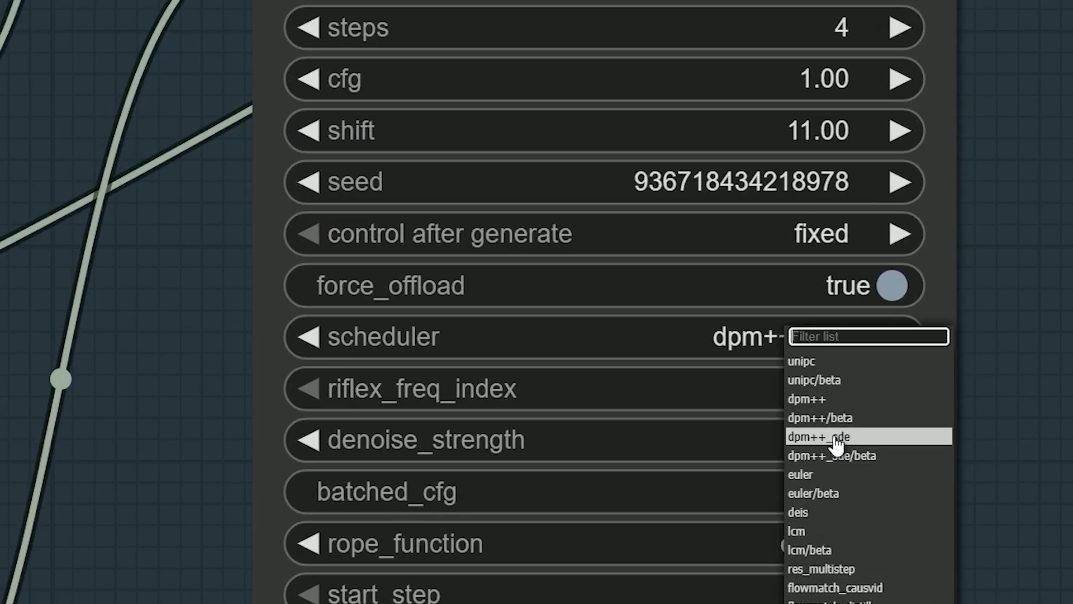
{"action": "left_click", "coordinate": [845, 601]}
{"action": "left_click", "coordinate": [766, 336]}
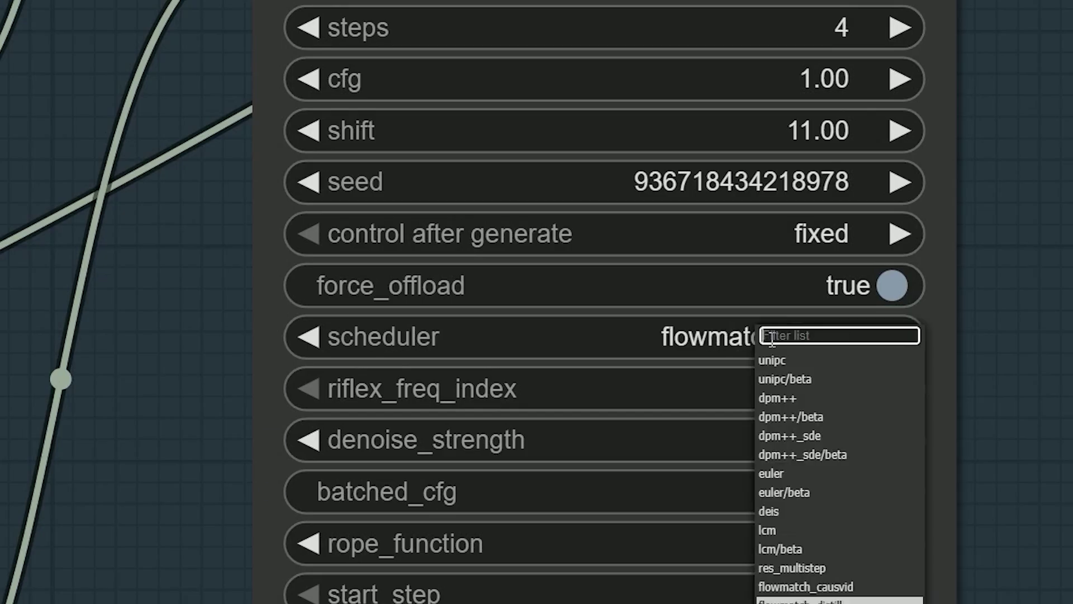
{"action": "left_click", "coordinate": [824, 437]}
{"action": "scroll", "coordinate": [953, 442], "scroll_direction": "down", "scroll_amount": 2}
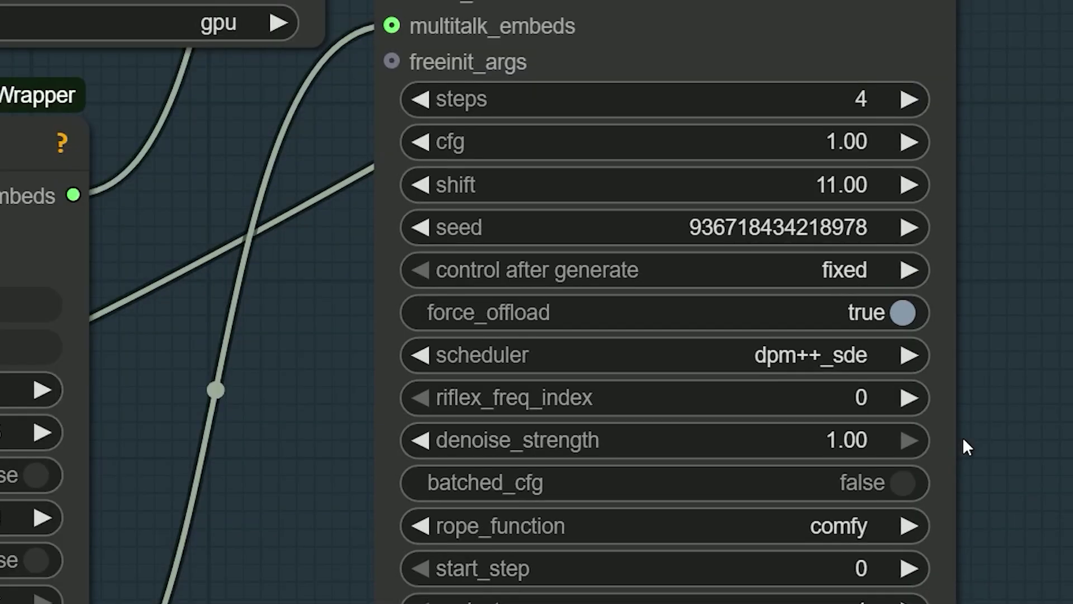
{"action": "scroll", "coordinate": [962, 437], "scroll_direction": "down", "scroll_amount": 3}
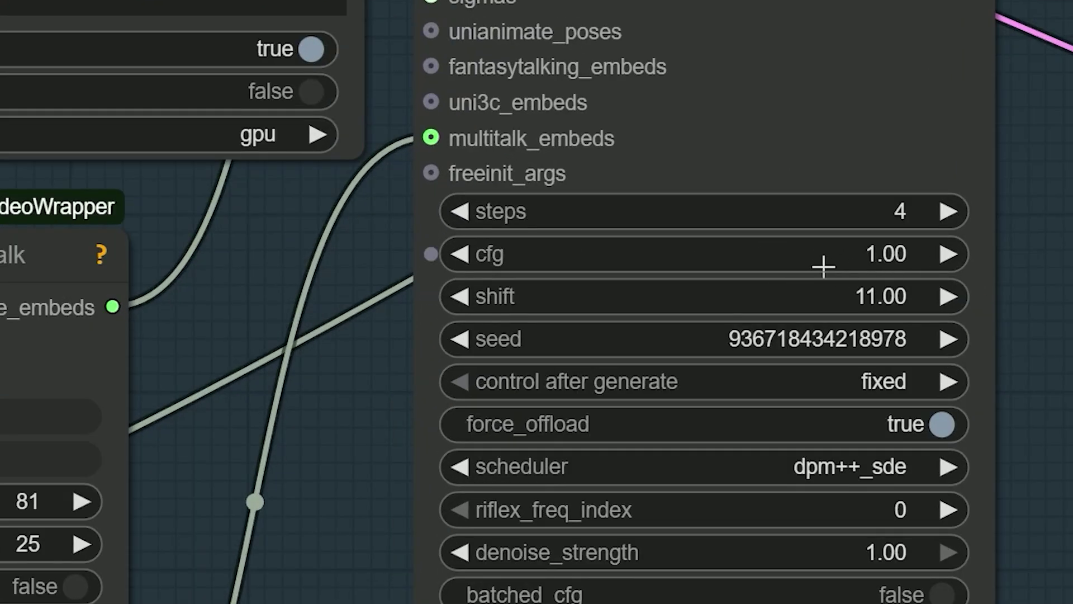
{"action": "scroll", "coordinate": [1035, 348], "scroll_direction": "down", "scroll_amount": 4}
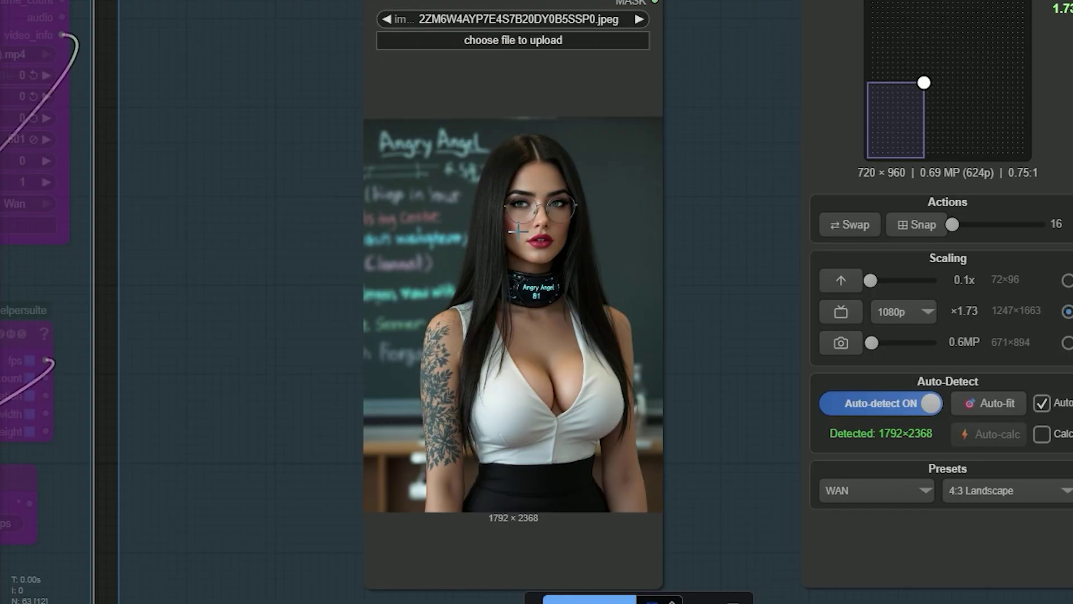
{"action": "left_click_drag", "start_coordinate": [715, 227], "coordinate": [498, 279]}
{"action": "left_click", "coordinate": [330, 32]}
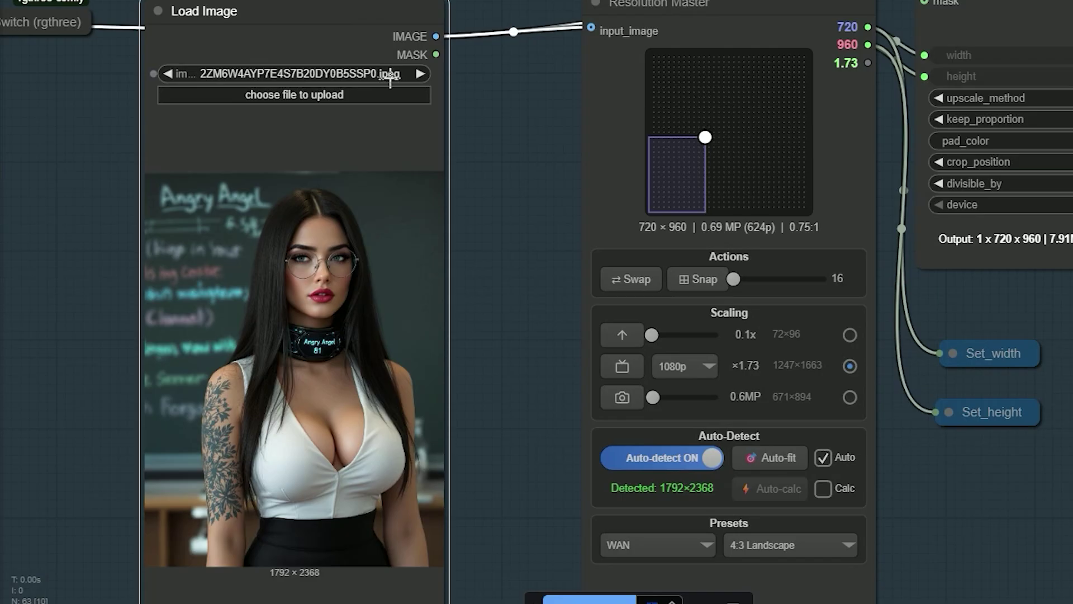
{"action": "left_click_drag", "start_coordinate": [389, 78], "coordinate": [264, 55]}
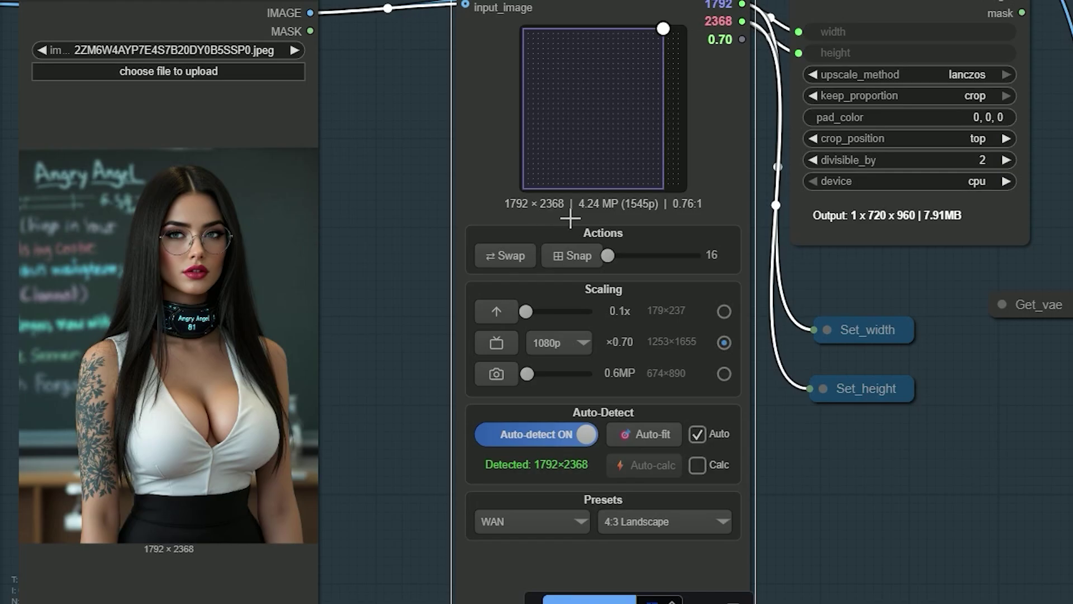
{"action": "left_click", "coordinate": [636, 441]}
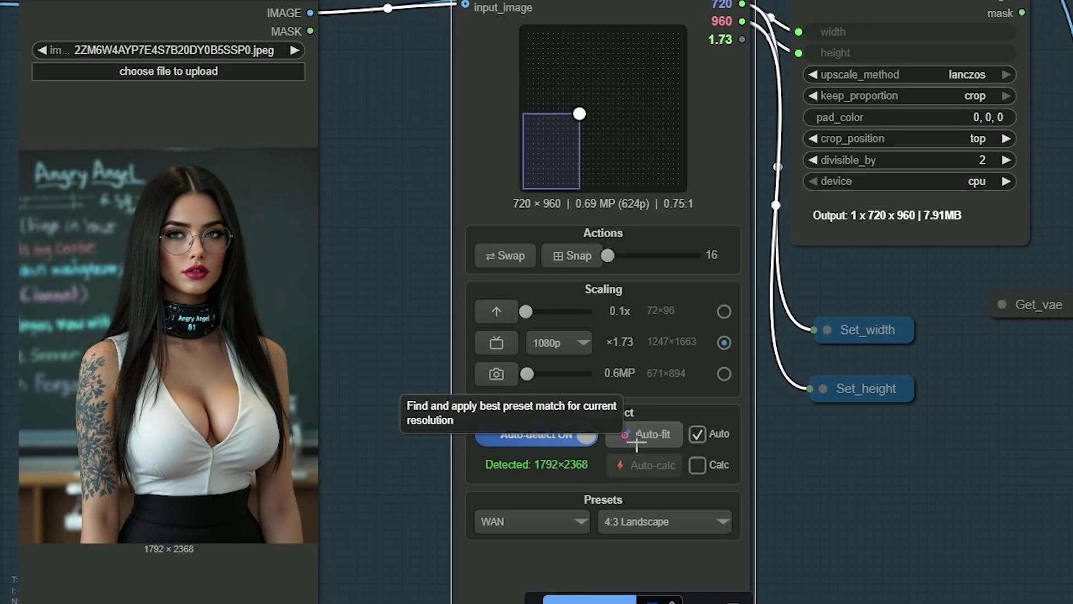
{"action": "scroll", "coordinate": [685, 425], "scroll_direction": "down", "scroll_amount": 3}
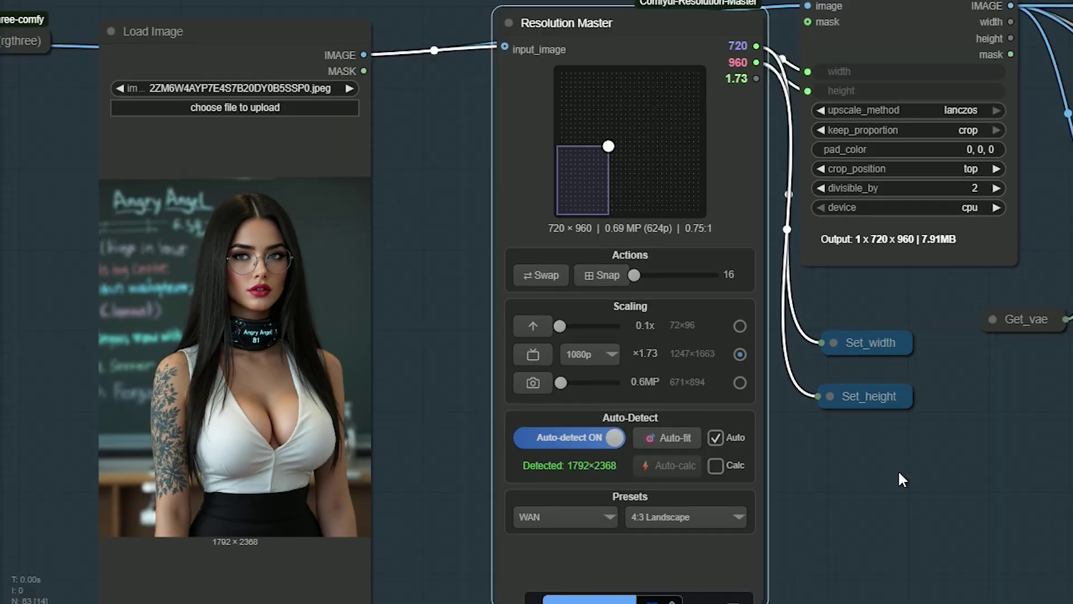
{"action": "left_click_drag", "start_coordinate": [897, 469], "coordinate": [809, 474]}
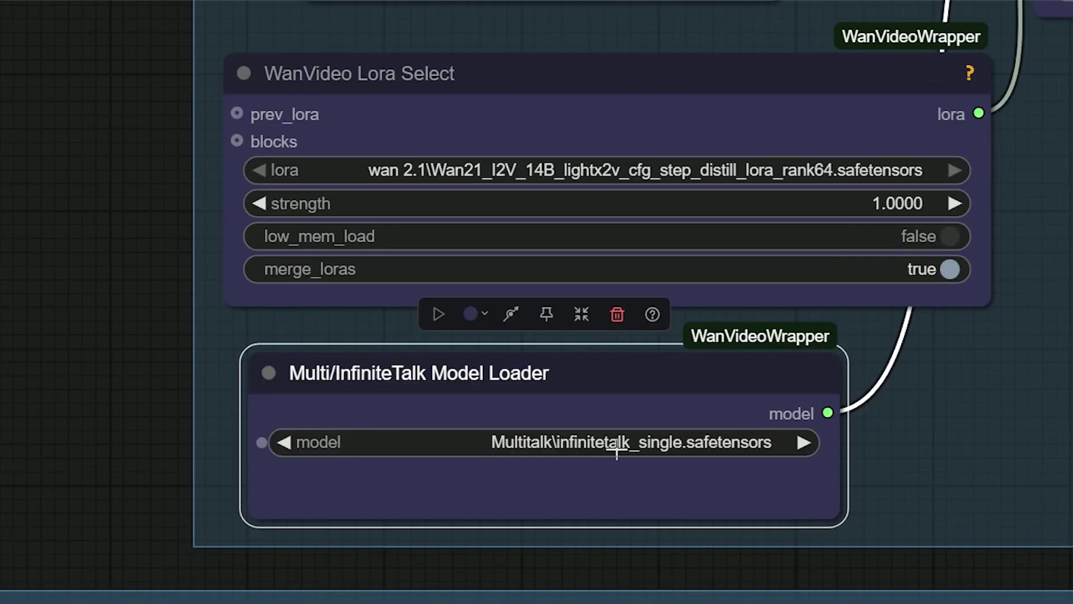
- Choose Multitalk\infinitetalk_single.safetensors in the Multi/InfiniteTalk Model Loader
{"action": "left_click", "coordinate": [615, 442]}
{"action": "left_click", "coordinate": [671, 464]}
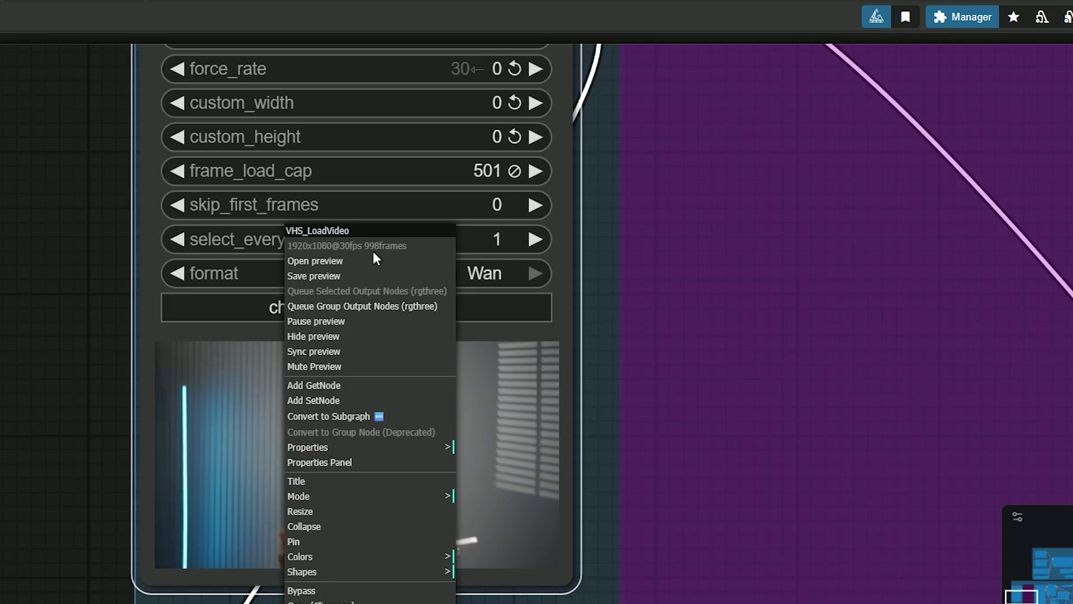
- Zoom out around the Load Video node holding the 1920x1080, 30 fps source clip
{"action": "scroll", "coordinate": [51, 223], "scroll_direction": "down", "scroll_amount": 1}
{"action": "left_click_drag", "start_coordinate": [52, 223], "coordinate": [43, 309]}
{"action": "scroll", "coordinate": [45, 313], "scroll_direction": "down", "scroll_amount": 2}
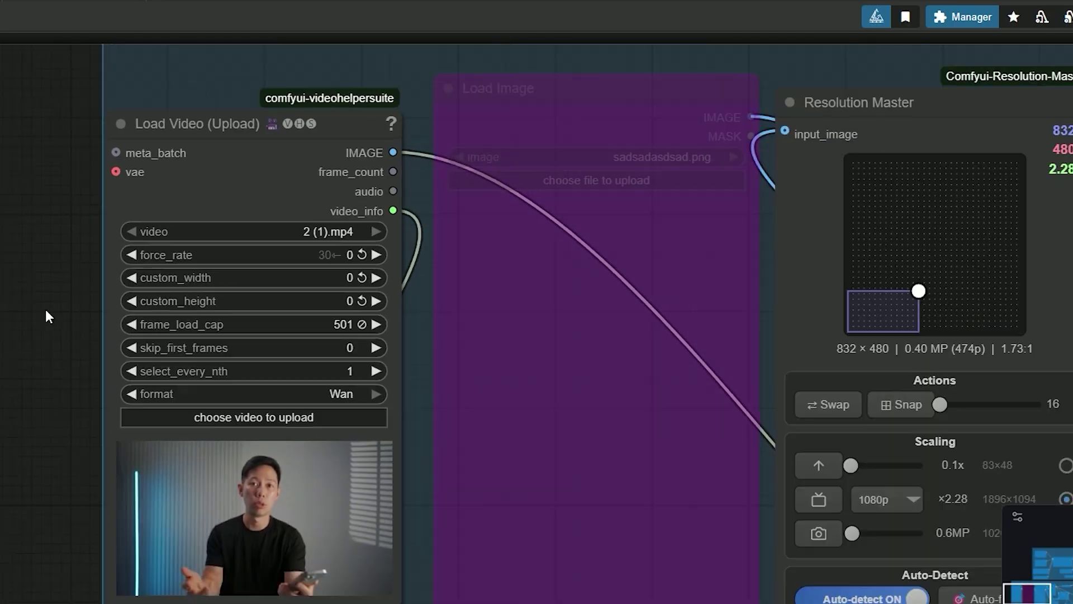
{"action": "left_click_drag", "start_coordinate": [423, 364], "coordinate": [6, 315]}
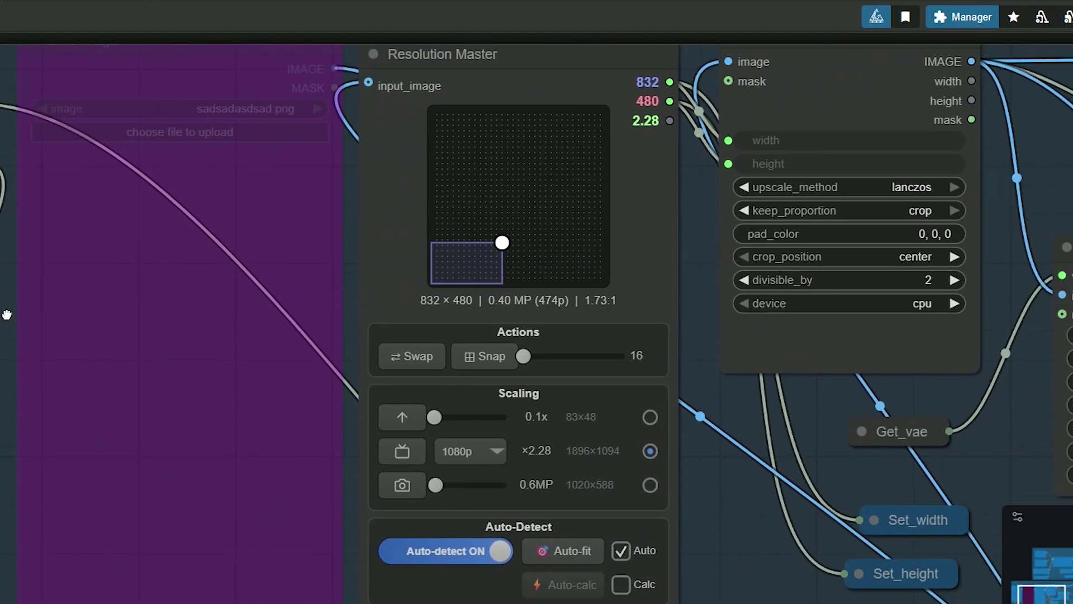
{"action": "scroll", "coordinate": [689, 414], "scroll_direction": "down", "scroll_amount": 3}
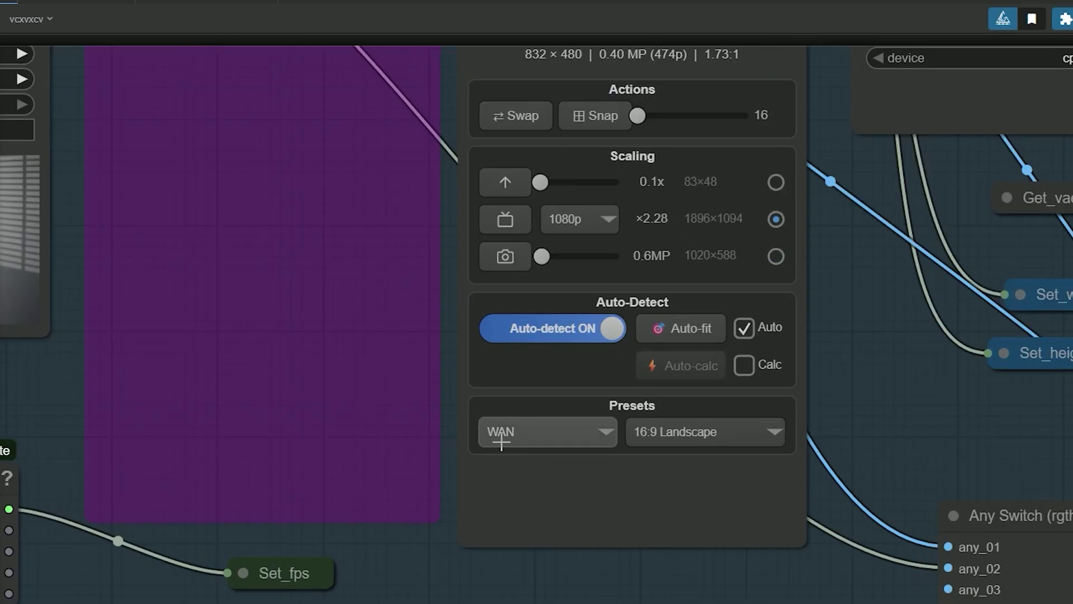
{"action": "left_click", "coordinate": [744, 431]}
{"action": "scroll", "coordinate": [770, 450], "scroll_direction": "down", "scroll_amount": 2}
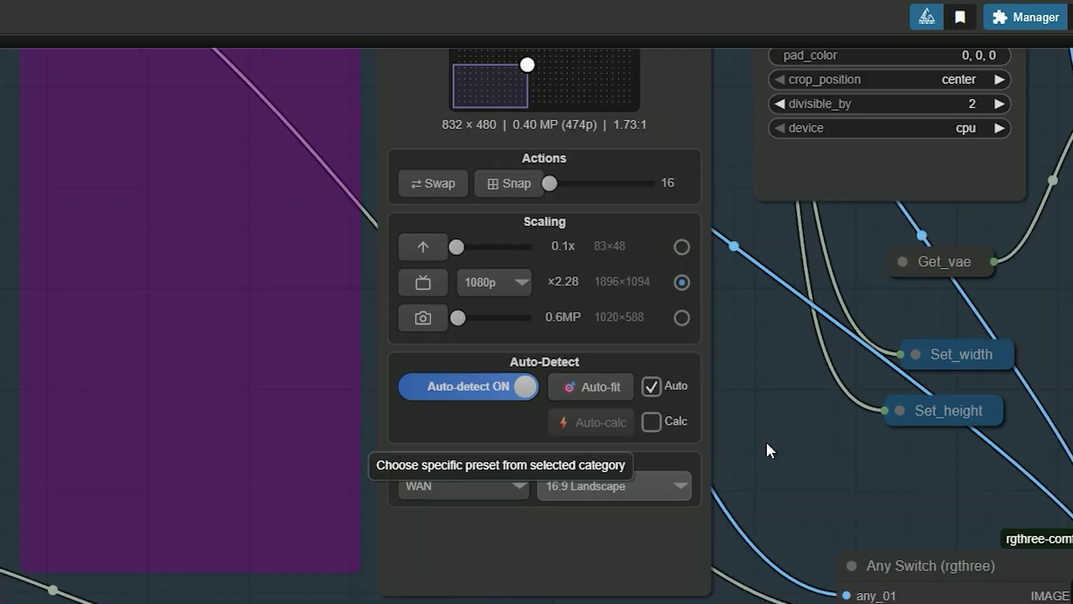
{"action": "scroll", "coordinate": [768, 450], "scroll_direction": "up", "scroll_amount": 3}
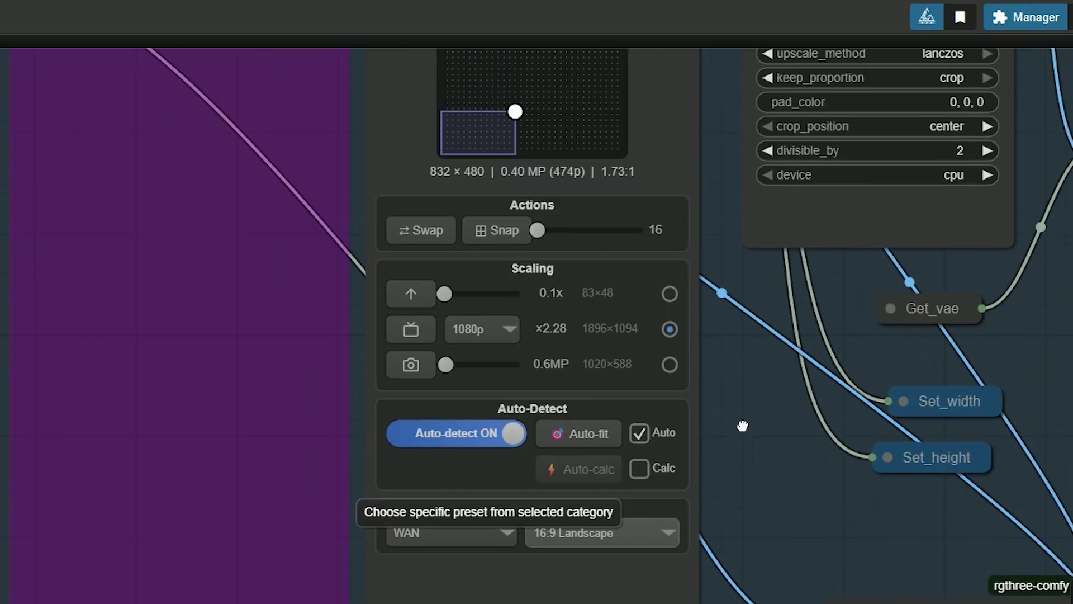
{"action": "scroll", "coordinate": [840, 465], "scroll_direction": "down", "scroll_amount": 1}
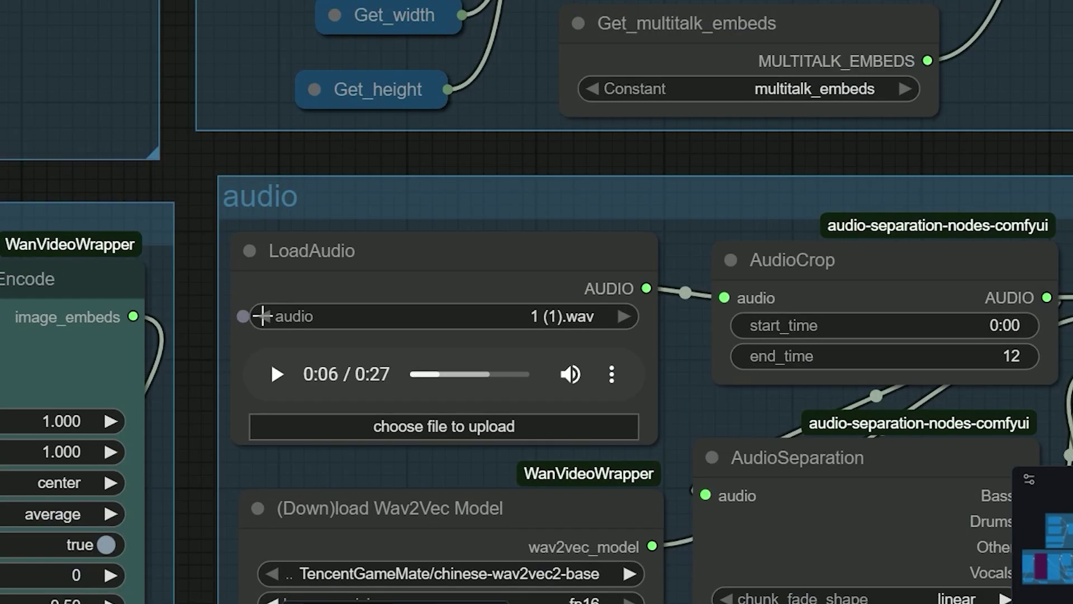
- Step through LoadAudio, AudioCrop, Get_fps and FPS, then expand Math Expression showing (a/1000)*b = 360
{"action": "scroll", "coordinate": [262, 315], "scroll_direction": "up", "scroll_amount": 4}
{"action": "left_click", "coordinate": [309, 259]}
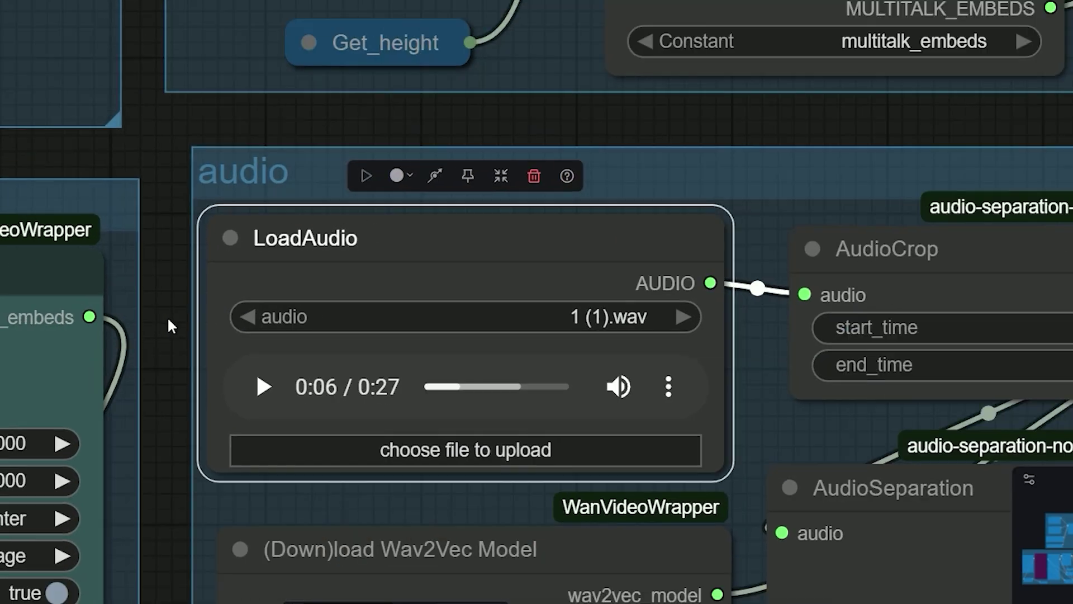
{"action": "left_click", "coordinate": [1051, 235]}
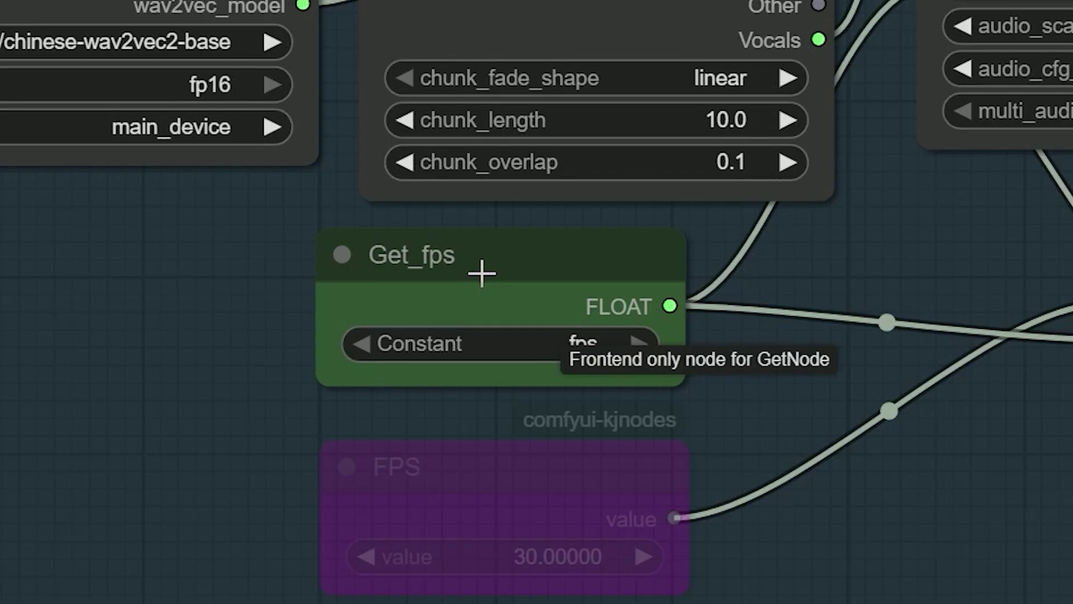
{"action": "left_click", "coordinate": [481, 273]}
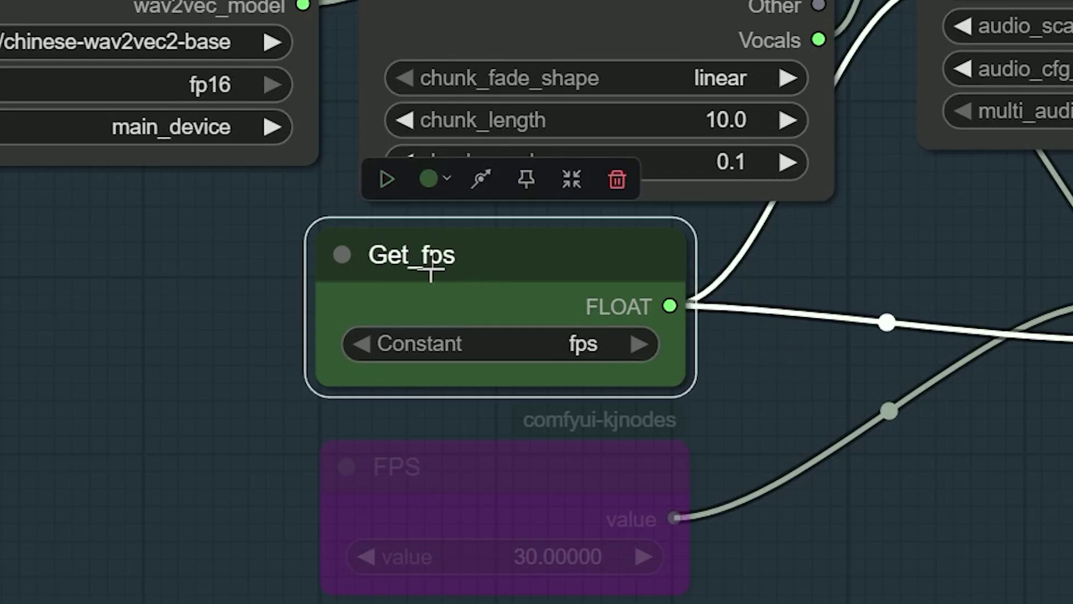
{"action": "left_click", "coordinate": [450, 491]}
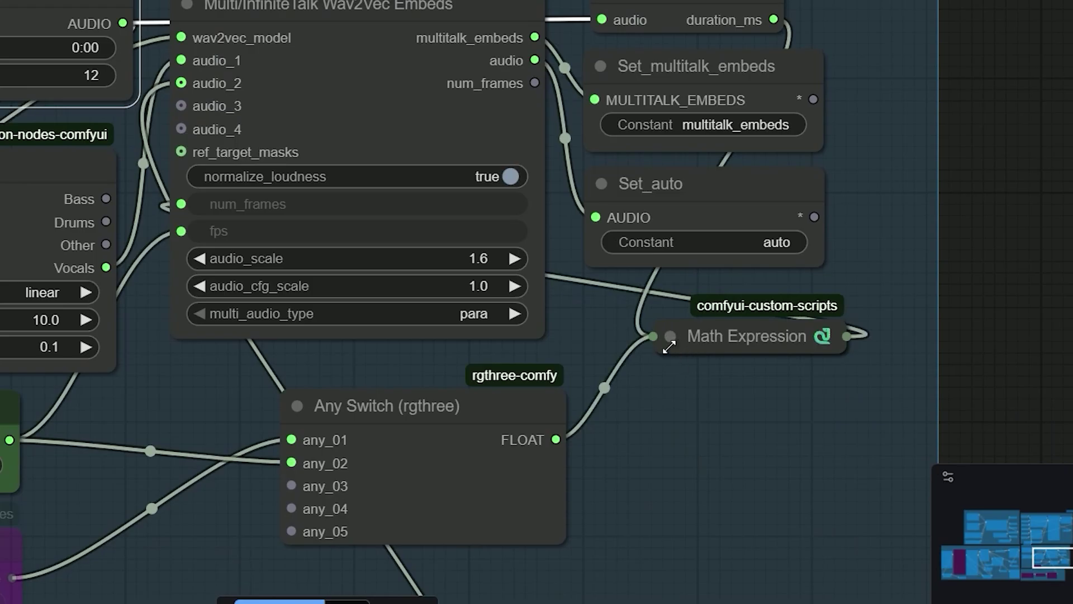
{"action": "left_click", "coordinate": [671, 337]}
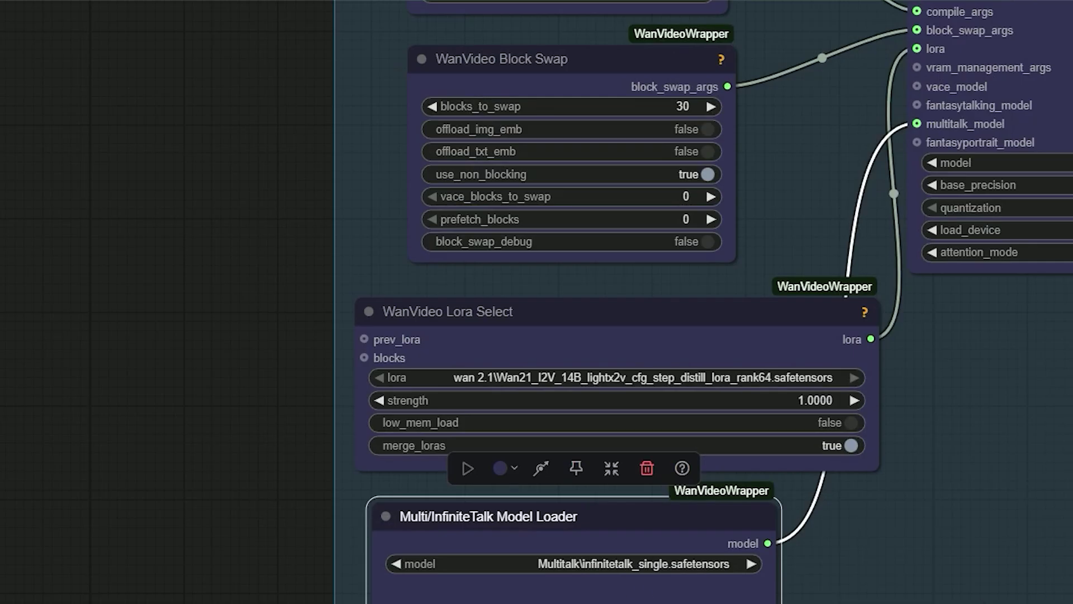
- Set the InfiniteTalk model loader to Multitalk\infinitetalk_single.safetensors
{"action": "scroll", "coordinate": [631, 581], "scroll_direction": "up", "scroll_amount": 4}
{"action": "scroll", "coordinate": [631, 581], "scroll_direction": "down", "scroll_amount": 3}
{"action": "left_click", "coordinate": [617, 444]}
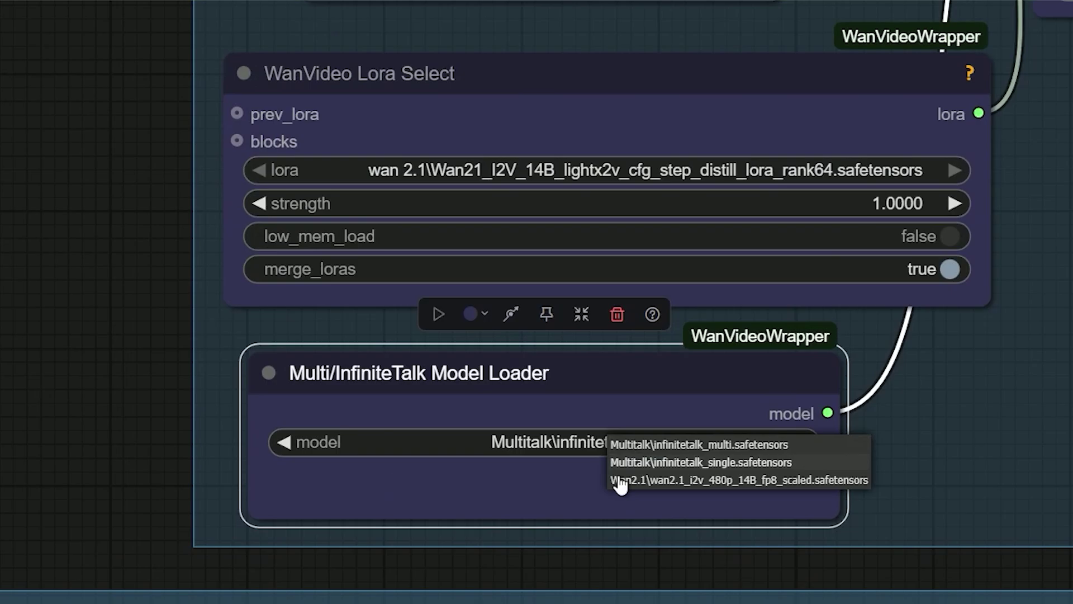
{"action": "left_click", "coordinate": [673, 463]}
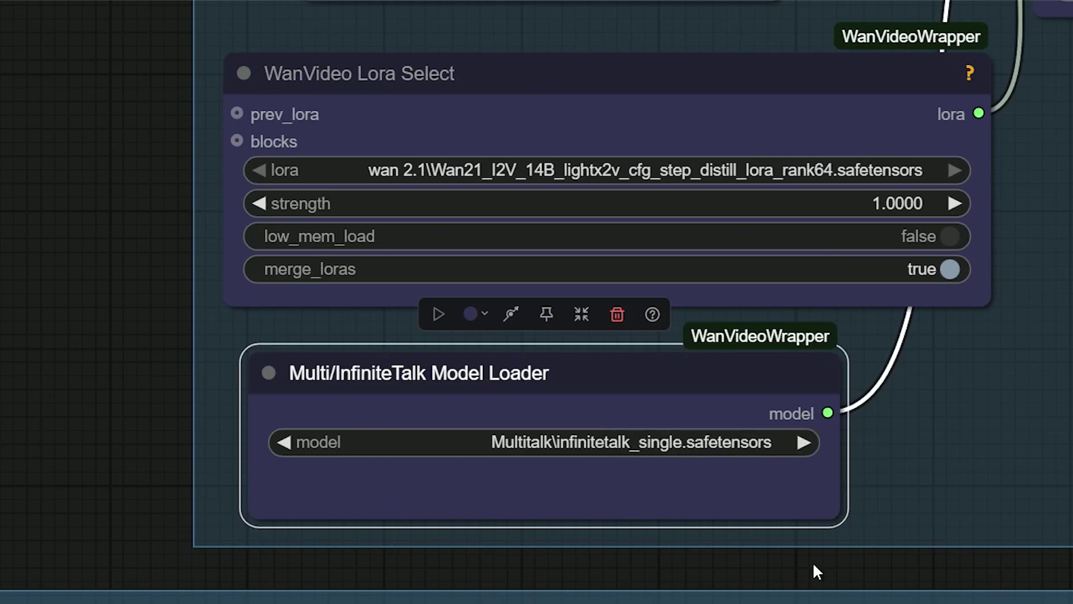
- Review the loaders and sampler settings: 4 steps, cfg 1.00, shift 11.00
{"action": "scroll", "coordinate": [813, 561], "scroll_direction": "down", "scroll_amount": 3}
{"action": "left_click_drag", "start_coordinate": [940, 541], "coordinate": [1056, 450]}
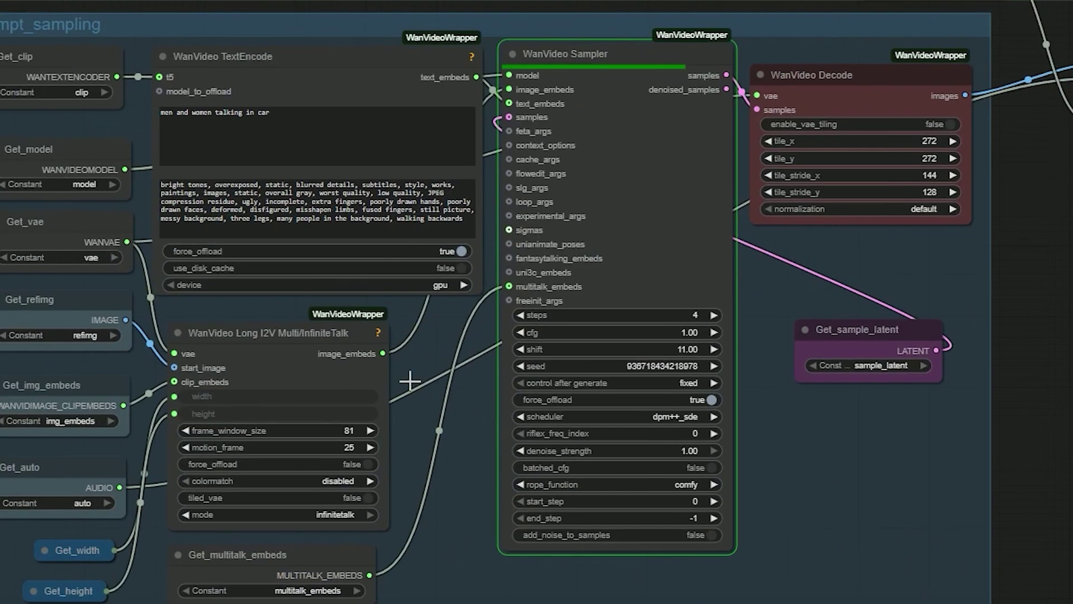
{"action": "left_click_drag", "start_coordinate": [408, 380], "coordinate": [419, 413]}
{"action": "scroll", "coordinate": [730, 442], "scroll_direction": "up", "scroll_amount": 5}
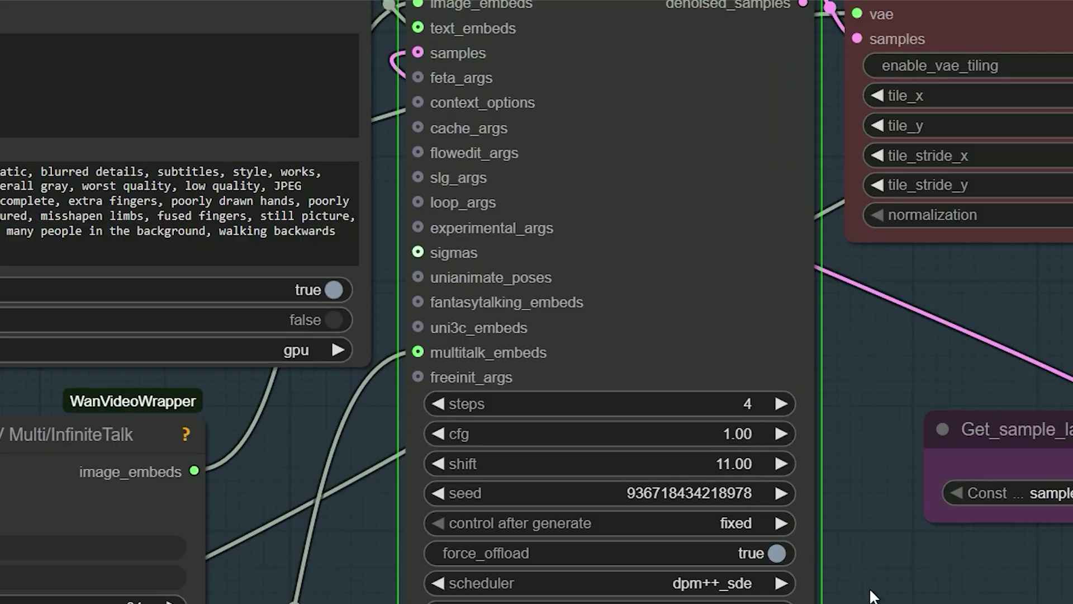
{"action": "left_click_drag", "start_coordinate": [872, 596], "coordinate": [895, 449]}
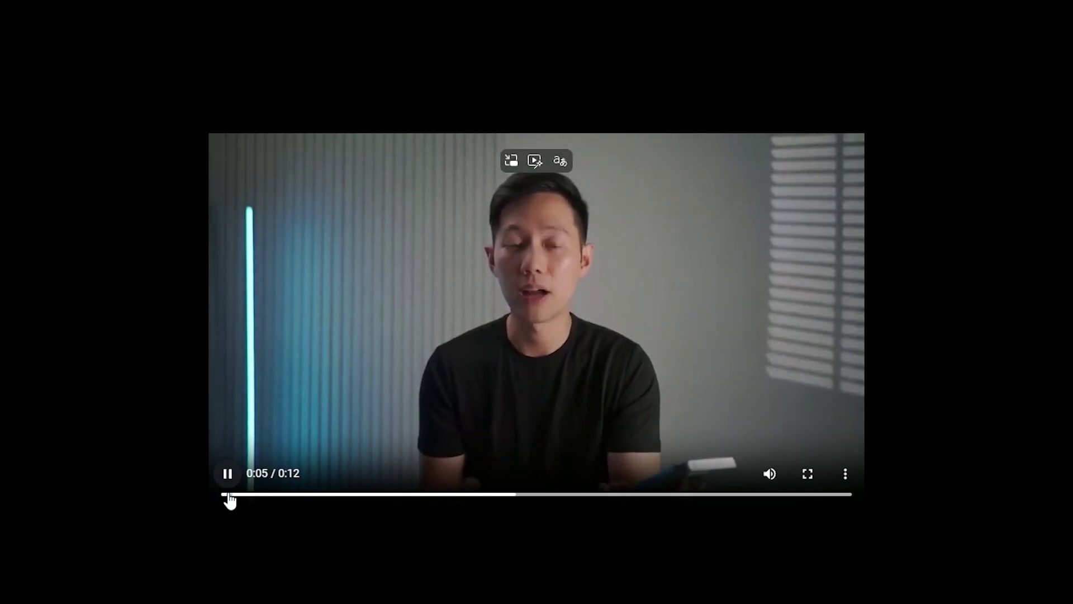
- Replay the 12-second lip-synced output video from its start
{"action": "left_click", "coordinate": [235, 496]}
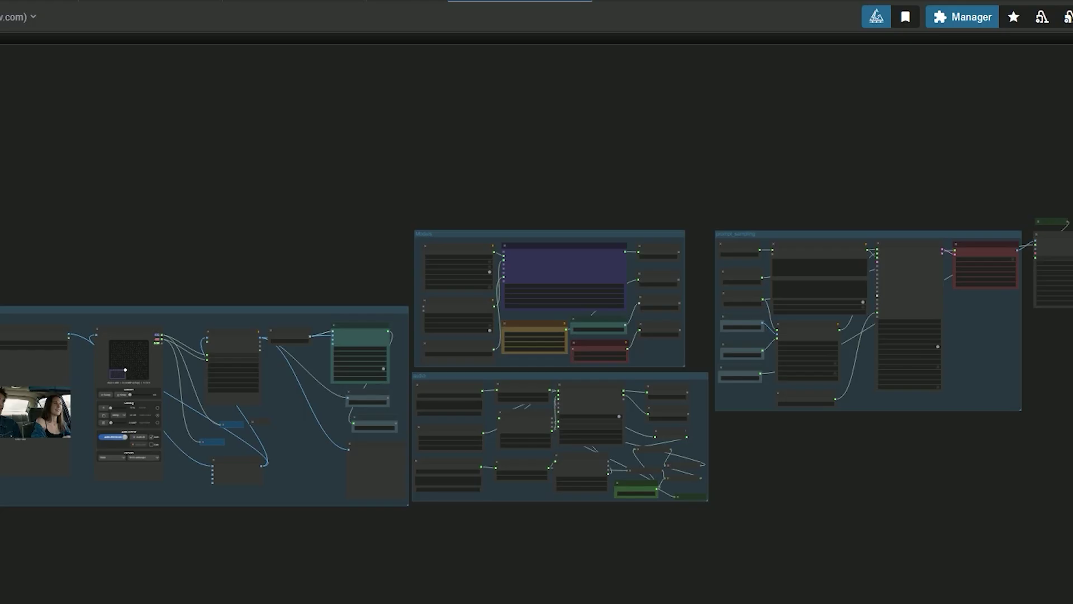
- Look around the multi-talk workflow and bring the car scene image group into view
{"action": "left_click_drag", "start_coordinate": [261, 577], "coordinate": [252, 519]}
{"action": "scroll", "coordinate": [206, 551], "scroll_direction": "down", "scroll_amount": 1}
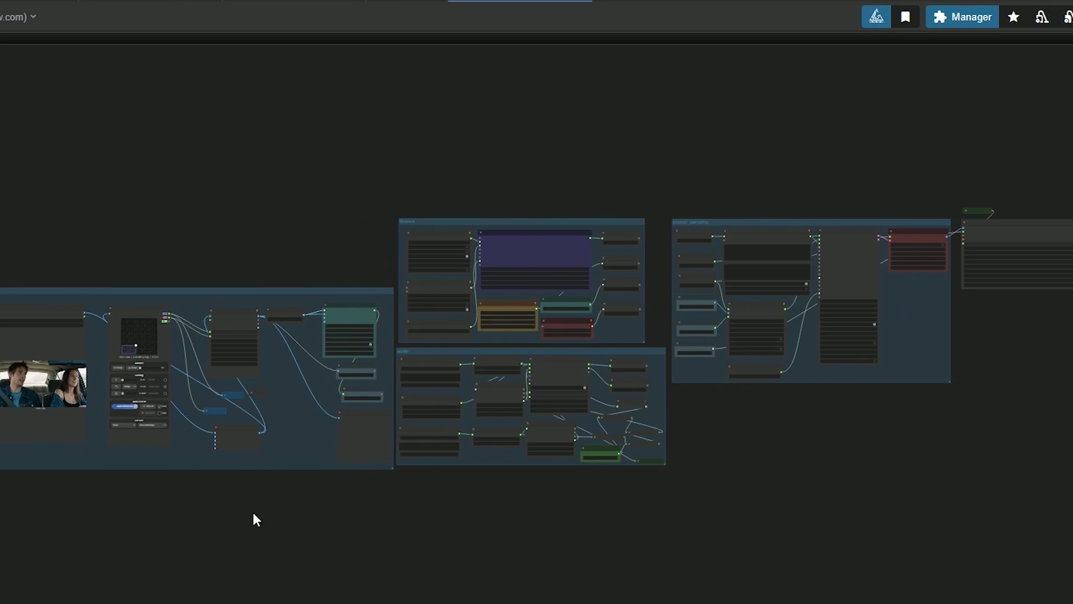
{"action": "scroll", "coordinate": [143, 503], "scroll_direction": "up", "scroll_amount": 3}
{"action": "left_click_drag", "start_coordinate": [48, 431], "coordinate": [396, 587]}
{"action": "scroll", "coordinate": [395, 587], "scroll_direction": "up", "scroll_amount": 2}
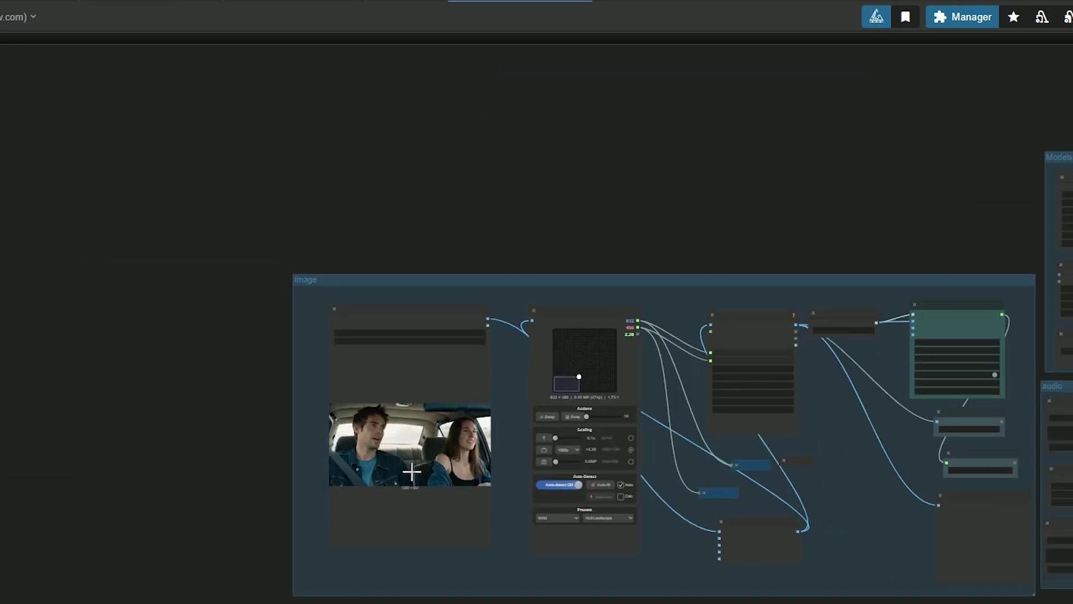
{"action": "scroll", "coordinate": [412, 472], "scroll_direction": "up", "scroll_amount": 3}
{"action": "scroll", "coordinate": [412, 473], "scroll_direction": "down", "scroll_amount": 3}
- Pan to inspect the Models, audio and prompt_sampling groups
{"action": "left_click_drag", "start_coordinate": [706, 232], "coordinate": [182, 313]}
{"action": "scroll", "coordinate": [131, 223], "scroll_direction": "down", "scroll_amount": 2}
{"action": "scroll", "coordinate": [136, 215], "scroll_direction": "right", "scroll_amount": 2}
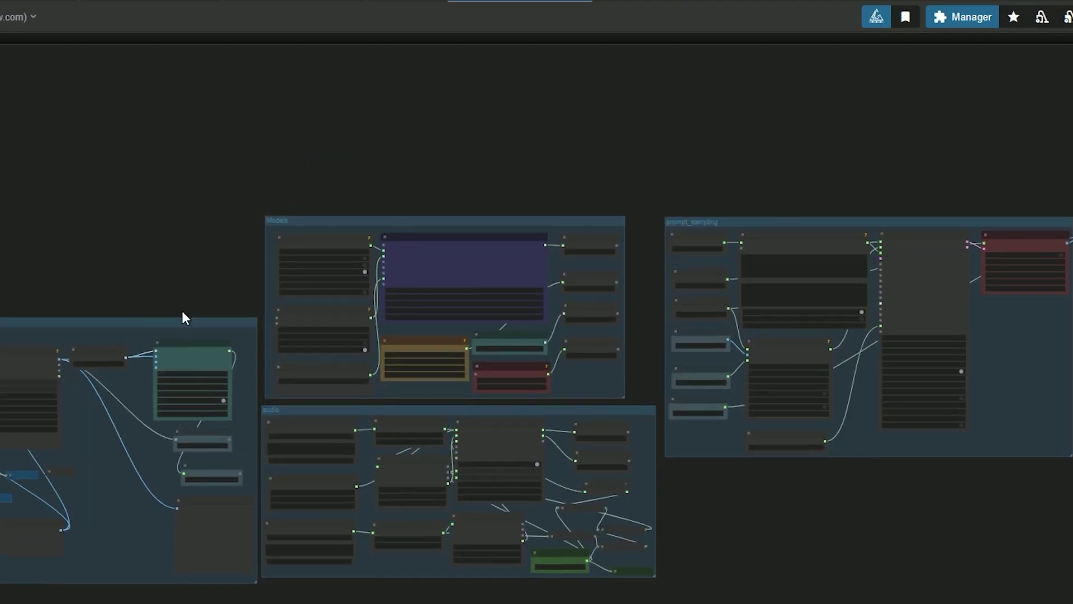
{"action": "scroll", "coordinate": [321, 371], "scroll_direction": "up", "scroll_amount": 6}
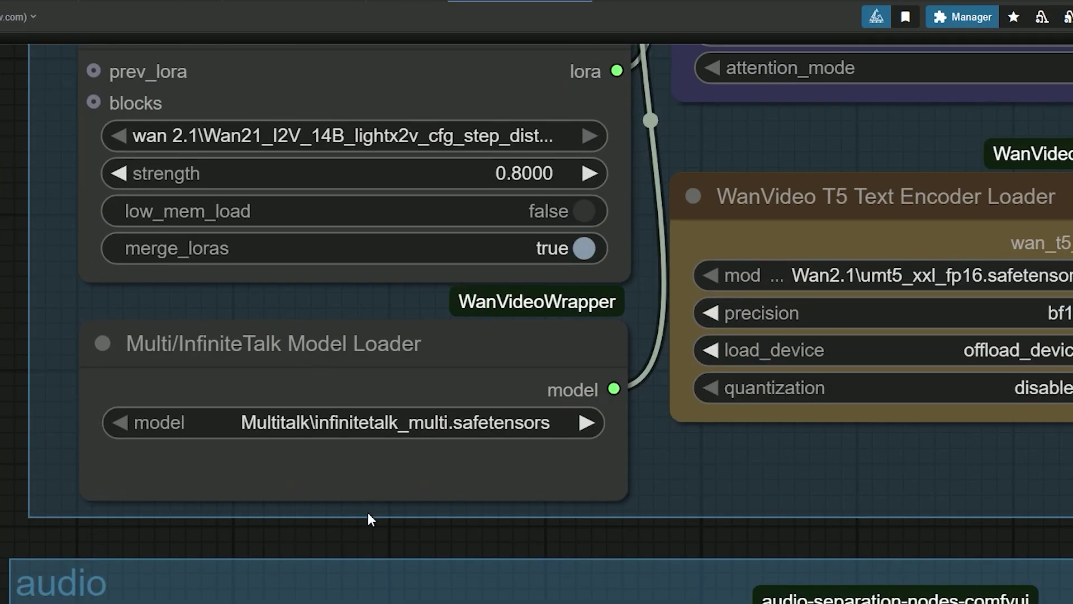
{"action": "scroll", "coordinate": [371, 508], "scroll_direction": "down", "scroll_amount": 1}
{"action": "left_click", "coordinate": [395, 389]}
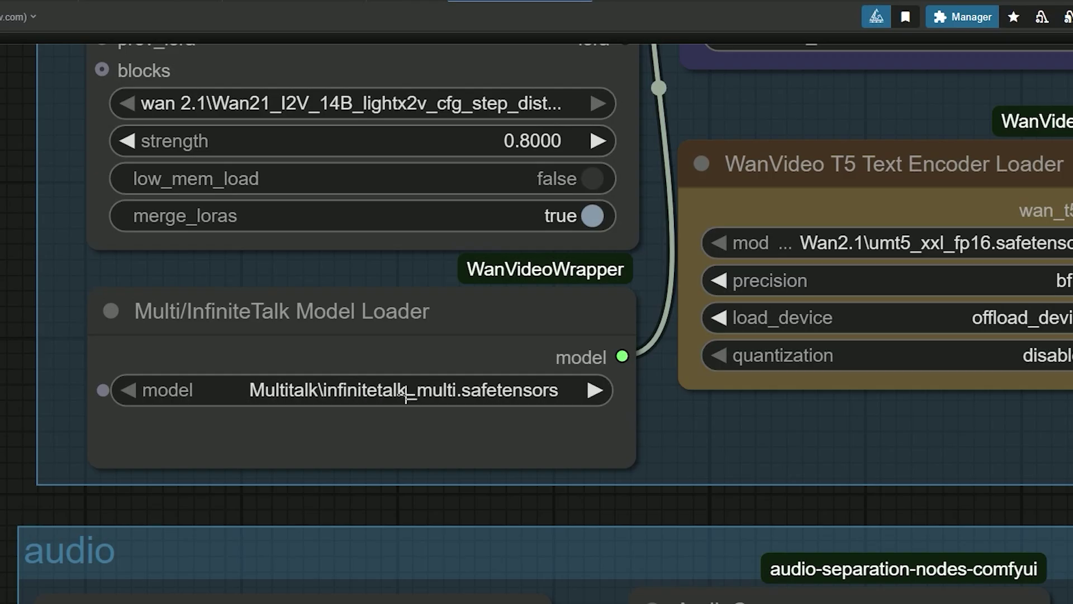
{"action": "scroll", "coordinate": [757, 131], "scroll_direction": "down", "scroll_amount": 2}
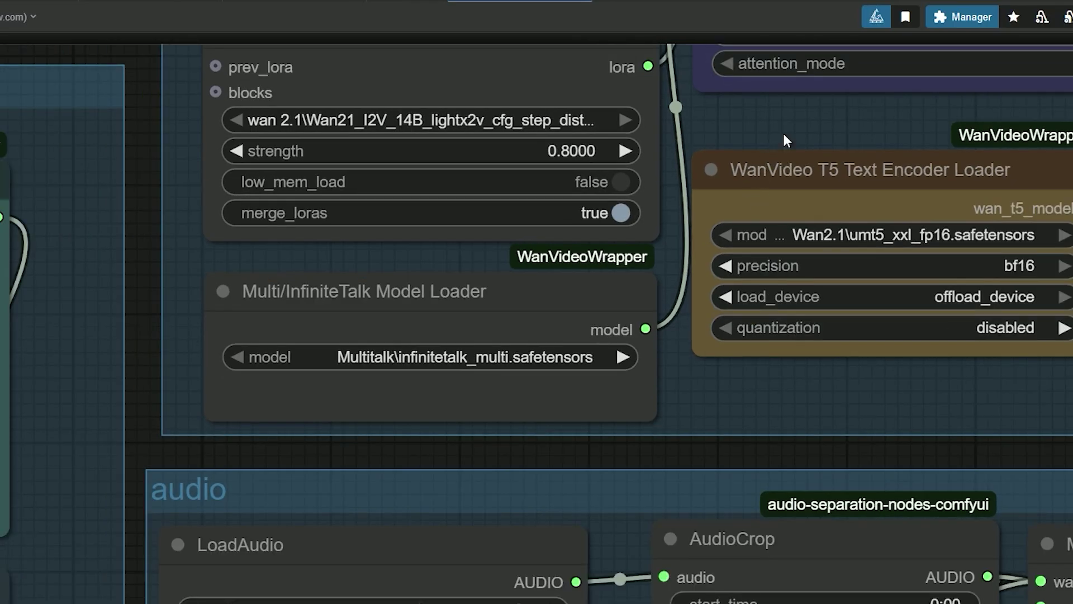
{"action": "left_click_drag", "start_coordinate": [783, 133], "coordinate": [374, 488]}
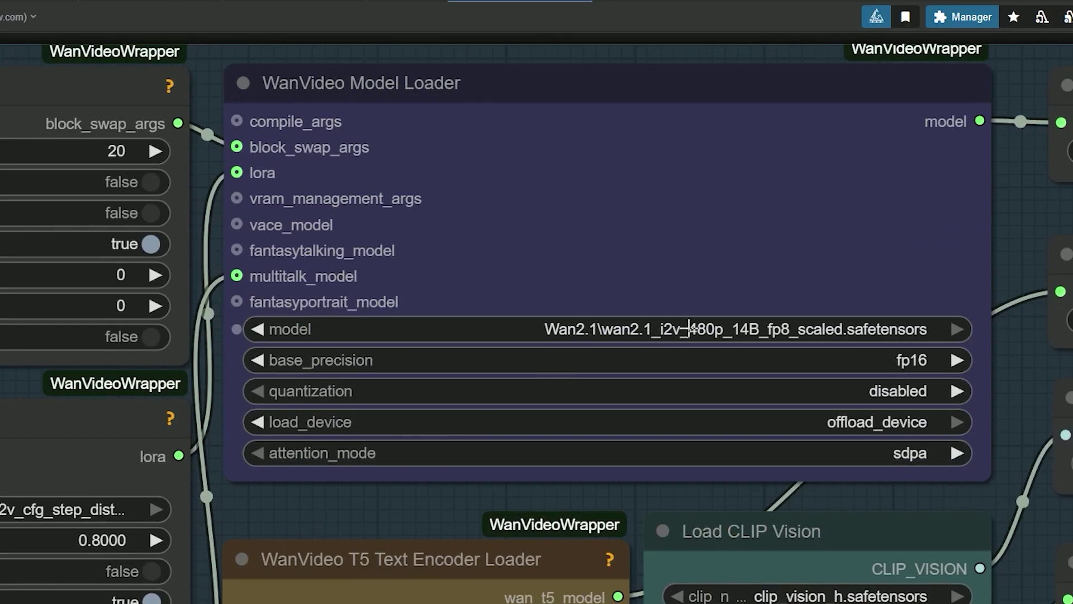
{"action": "scroll", "coordinate": [525, 523], "scroll_direction": "down", "scroll_amount": 1}
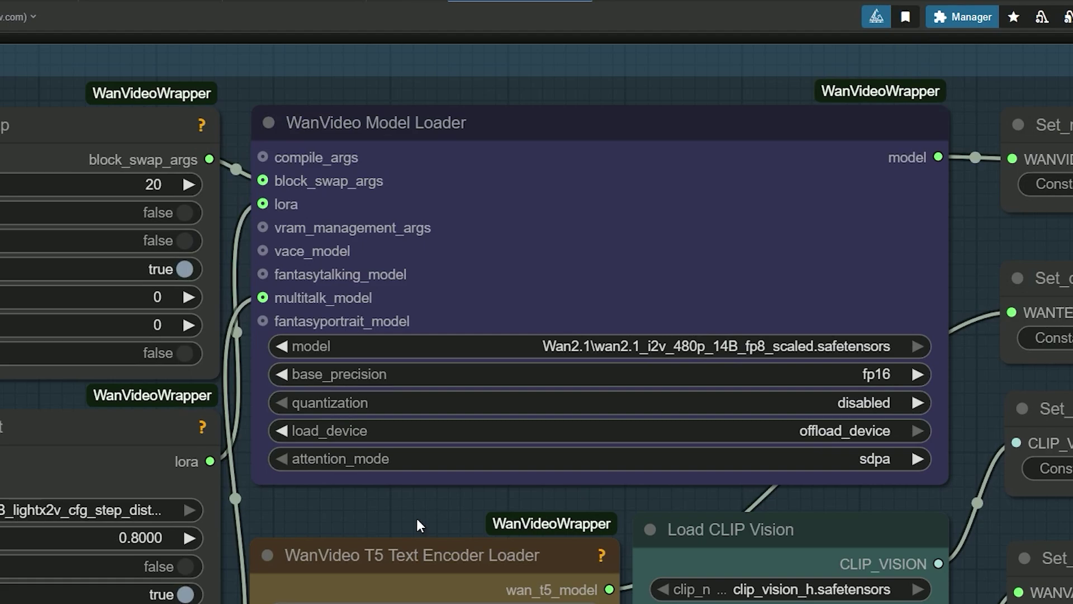
{"action": "left_click_drag", "start_coordinate": [417, 520], "coordinate": [422, 333]}
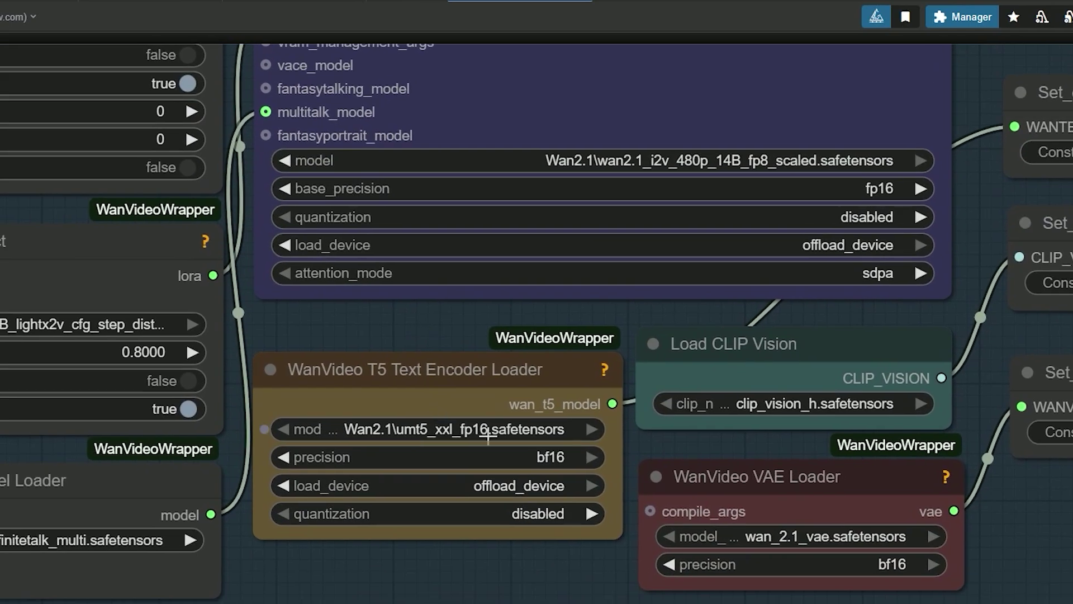
{"action": "left_click", "coordinate": [720, 487]}
{"action": "left_click_drag", "start_coordinate": [1072, 537], "coordinate": [984, 470]}
{"action": "scroll", "coordinate": [984, 467], "scroll_direction": "down", "scroll_amount": 5}
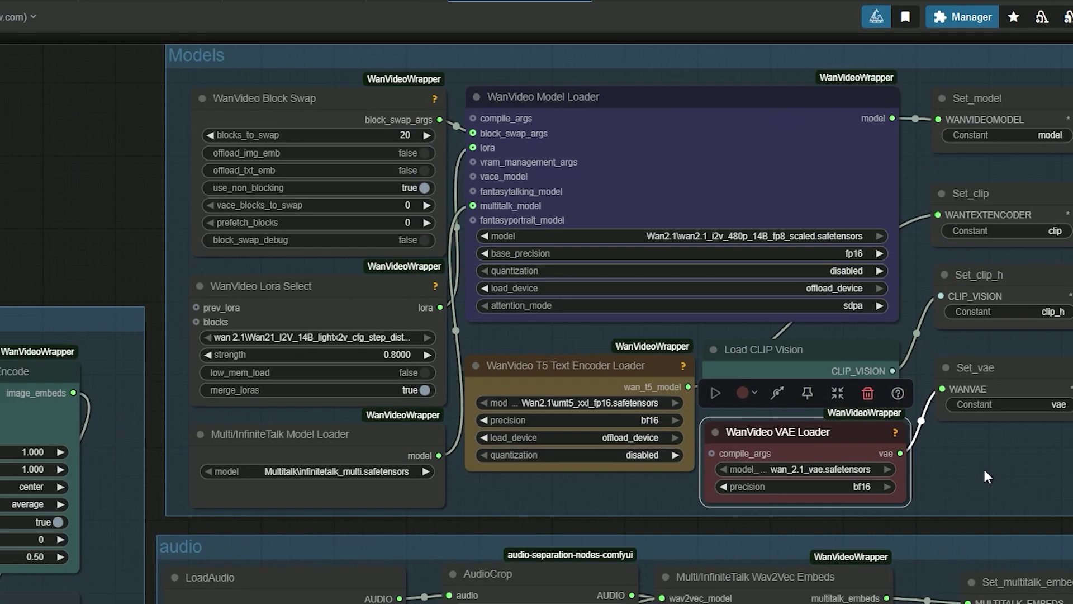
{"action": "left_click_drag", "start_coordinate": [777, 524], "coordinate": [901, 347]}
{"action": "scroll", "coordinate": [901, 346], "scroll_direction": "down", "scroll_amount": 2}
{"action": "left_click_drag", "start_coordinate": [630, 462], "coordinate": [767, 339]}
{"action": "scroll", "coordinate": [191, 404], "scroll_direction": "down", "scroll_amount": 2}
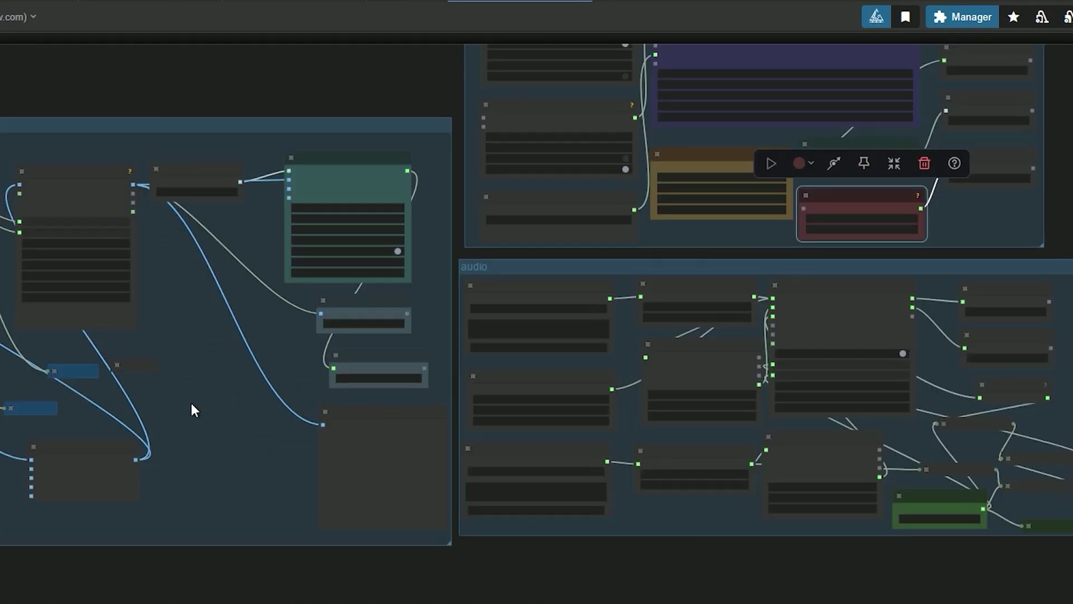
{"action": "left_click_drag", "start_coordinate": [191, 404], "coordinate": [376, 406]}
{"action": "scroll", "coordinate": [376, 406], "scroll_direction": "up", "scroll_amount": 3}
{"action": "scroll", "coordinate": [376, 406], "scroll_direction": "up", "scroll_amount": 1}
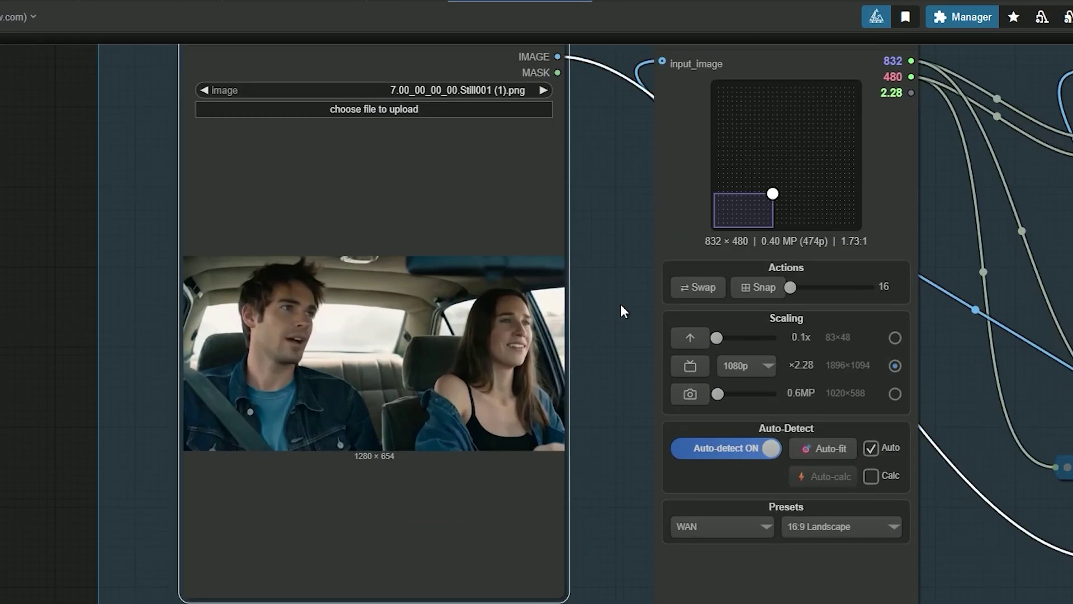
{"action": "left_click_drag", "start_coordinate": [624, 310], "coordinate": [421, 395]}
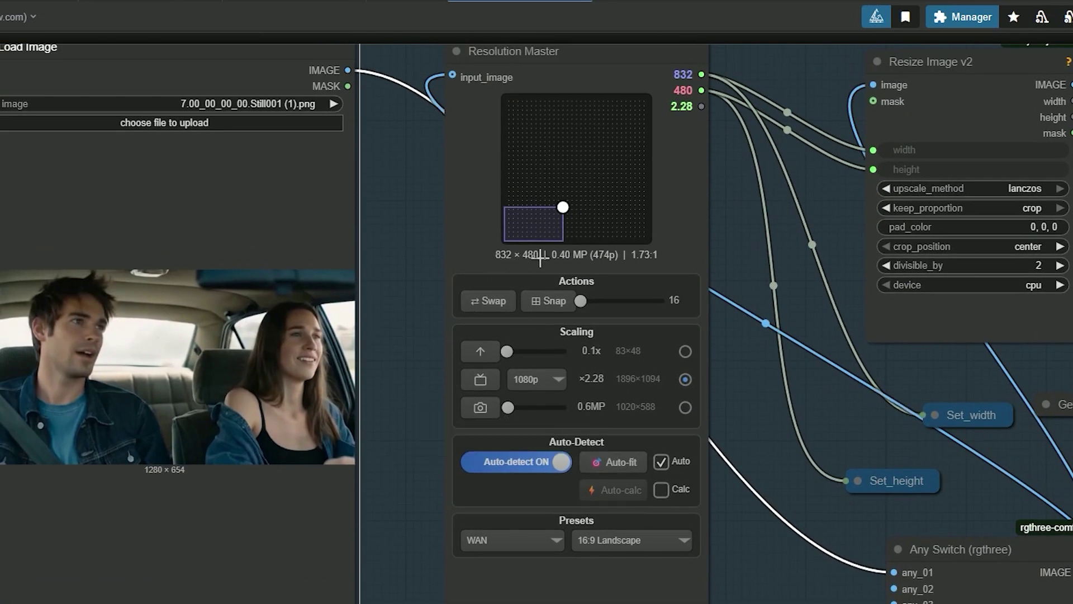
{"action": "scroll", "coordinate": [941, 405], "scroll_direction": "down", "scroll_amount": 5}
{"action": "left_click_drag", "start_coordinate": [940, 405], "coordinate": [654, 406]}
- Inspect both speakers' LoadAudio and AudioCrop nodes
{"action": "scroll", "coordinate": [555, 372], "scroll_direction": "up", "scroll_amount": 5}
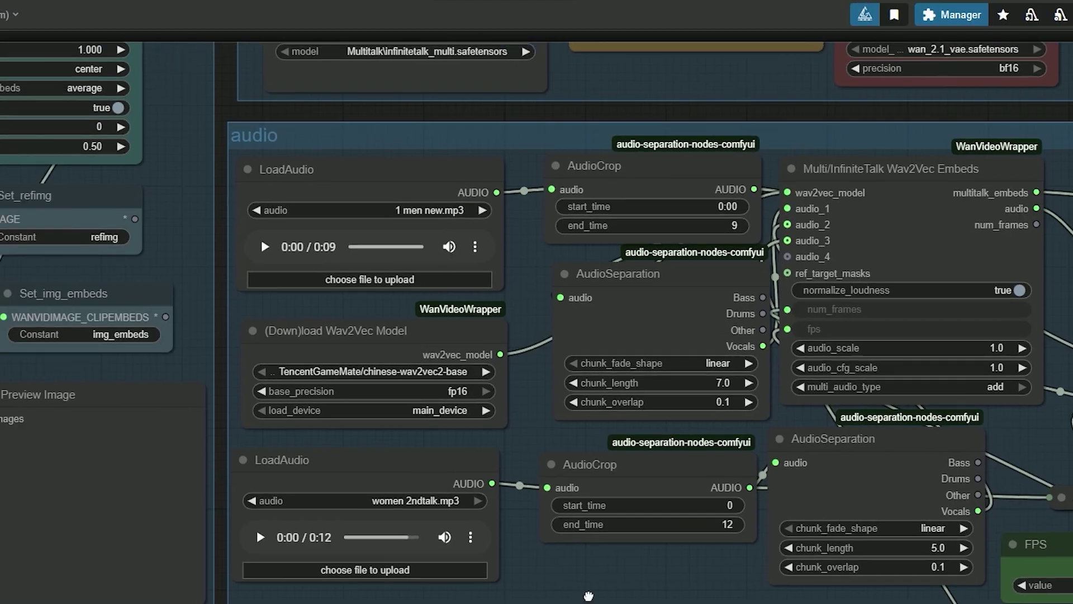
{"action": "scroll", "coordinate": [555, 372], "scroll_direction": "up", "scroll_amount": 3}
{"action": "left_click_drag", "start_coordinate": [559, 369], "coordinate": [634, 364]}
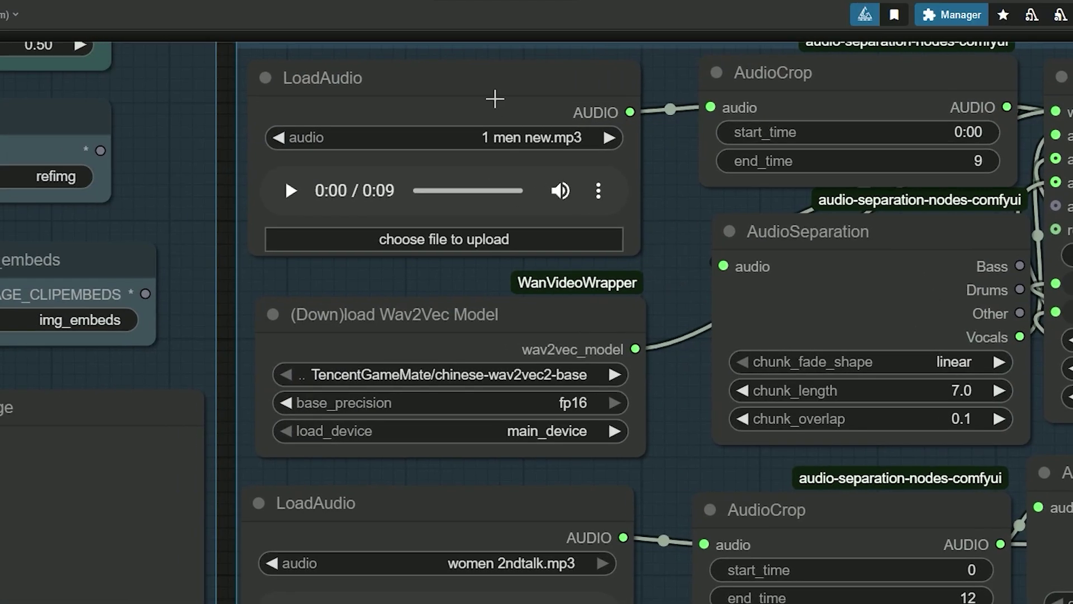
{"action": "left_click", "coordinate": [492, 91]}
{"action": "scroll", "coordinate": [698, 411], "scroll_direction": "down", "scroll_amount": 2}
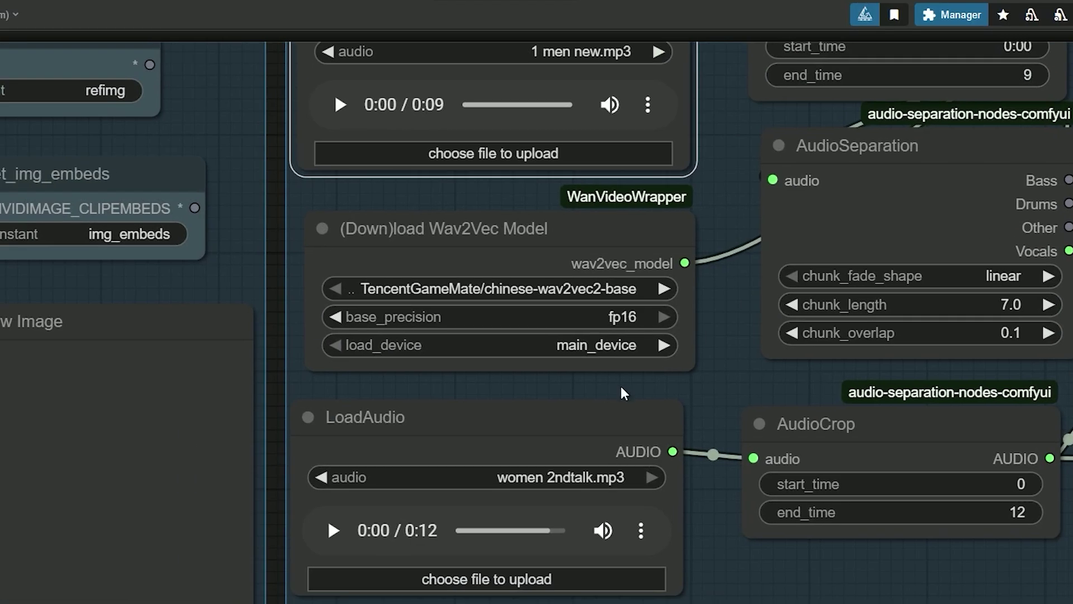
{"action": "scroll", "coordinate": [625, 393], "scroll_direction": "down", "scroll_amount": 2}
{"action": "left_click", "coordinate": [578, 419]}
{"action": "scroll", "coordinate": [637, 377], "scroll_direction": "up", "scroll_amount": 3}
{"action": "left_click_drag", "start_coordinate": [638, 378], "coordinate": [637, 383]}
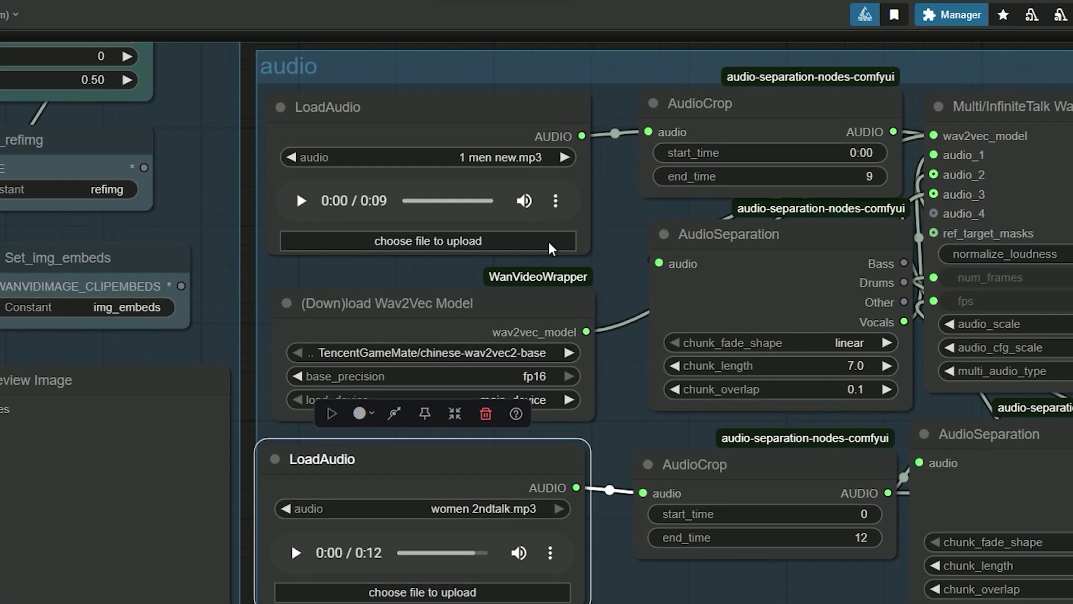
{"action": "left_click", "coordinate": [486, 123]}
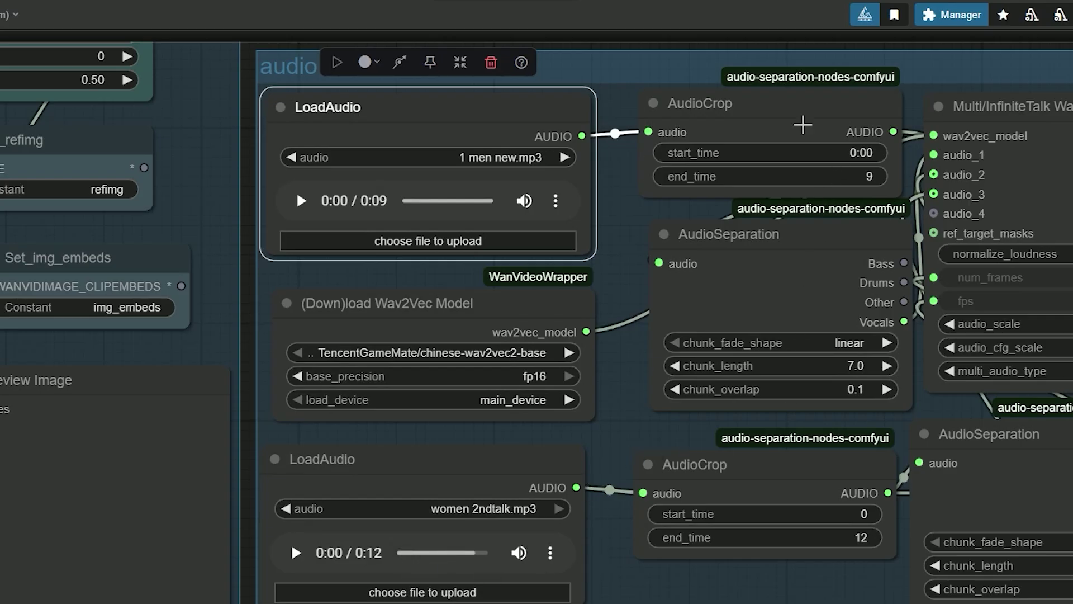
{"action": "left_click", "coordinate": [788, 109]}
{"action": "left_click", "coordinate": [784, 474]}
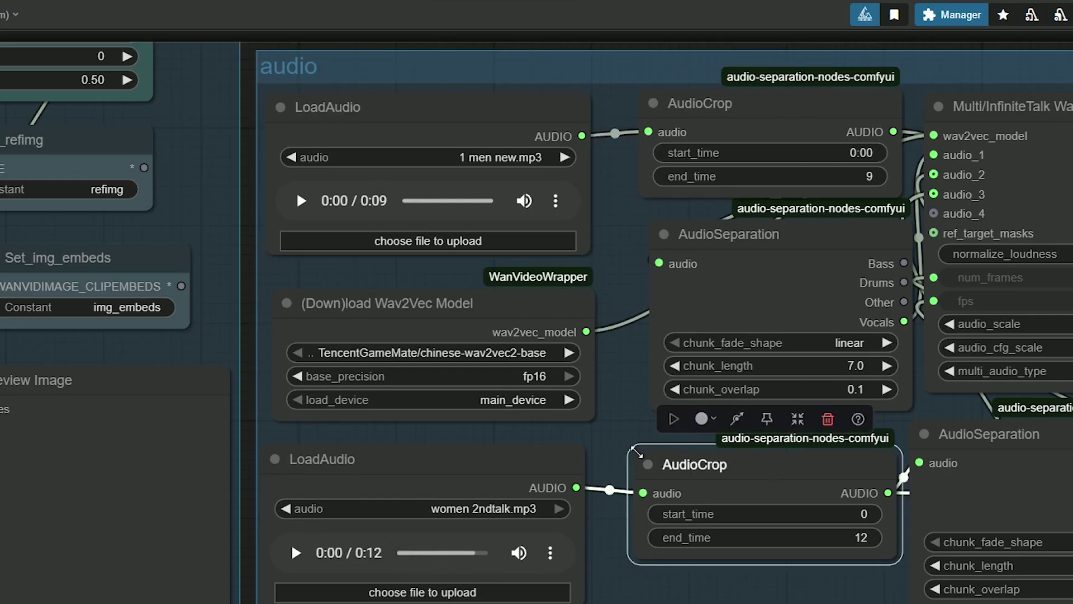
- Expand the collapsed Math Expression node, showing formula a+b with result 630
{"action": "left_click_drag", "start_coordinate": [633, 433], "coordinate": [334, 403]}
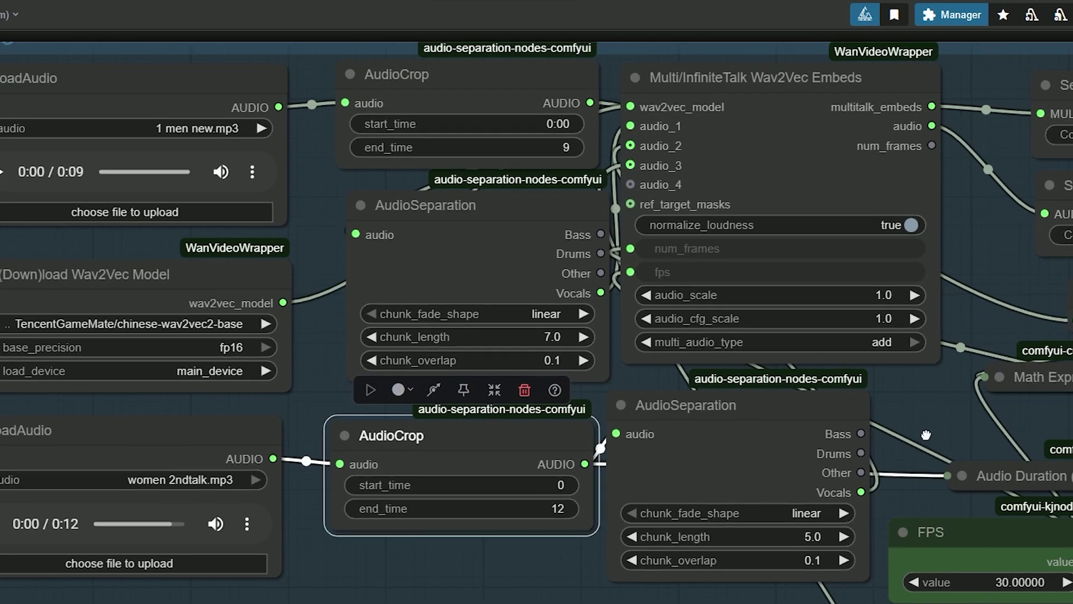
{"action": "left_click_drag", "start_coordinate": [930, 435], "coordinate": [607, 413]}
{"action": "left_click", "coordinate": [880, 430]}
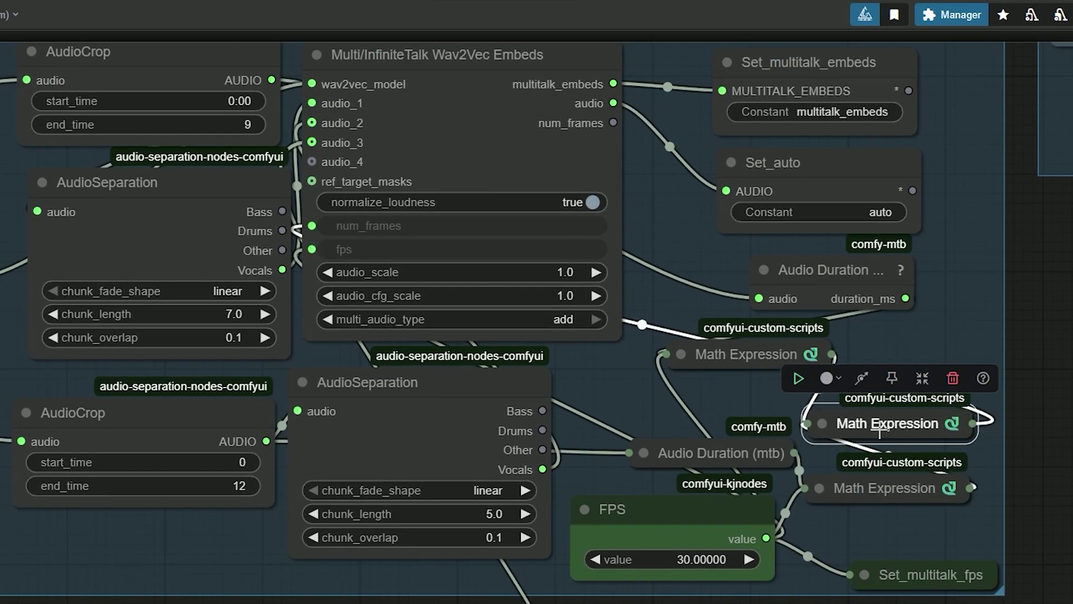
{"action": "left_click_drag", "start_coordinate": [757, 415], "coordinate": [713, 412]}
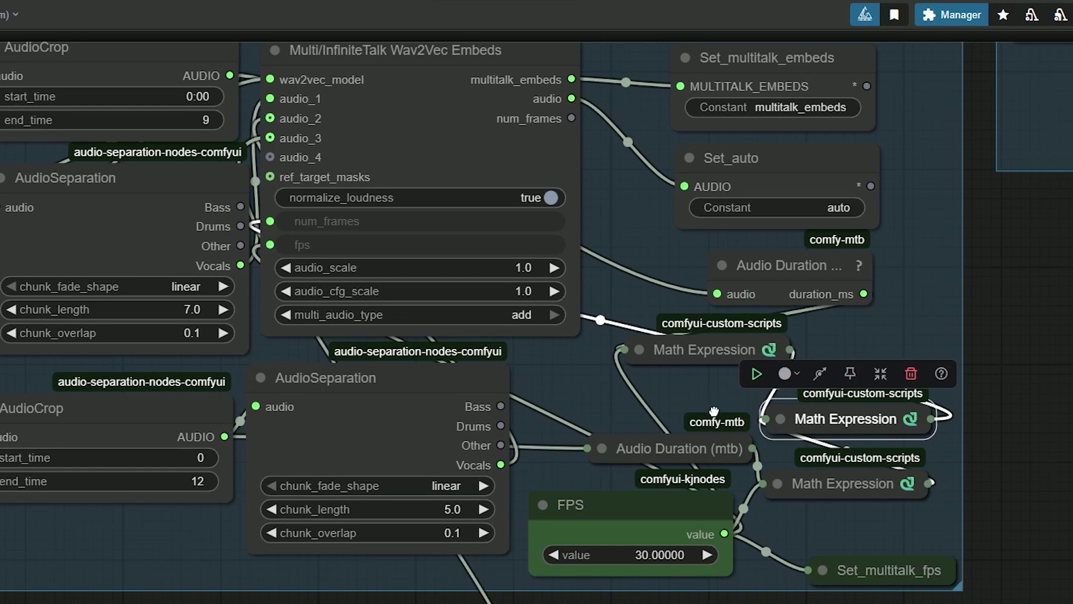
{"action": "scroll", "coordinate": [714, 412], "scroll_direction": "up", "scroll_amount": 1}
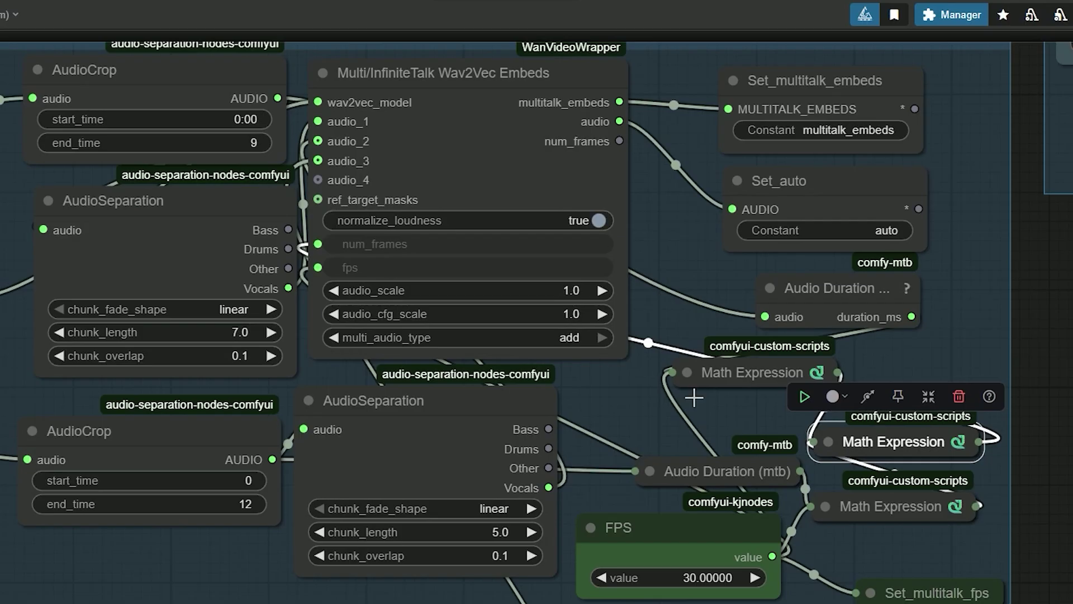
{"action": "left_click", "coordinate": [830, 450]}
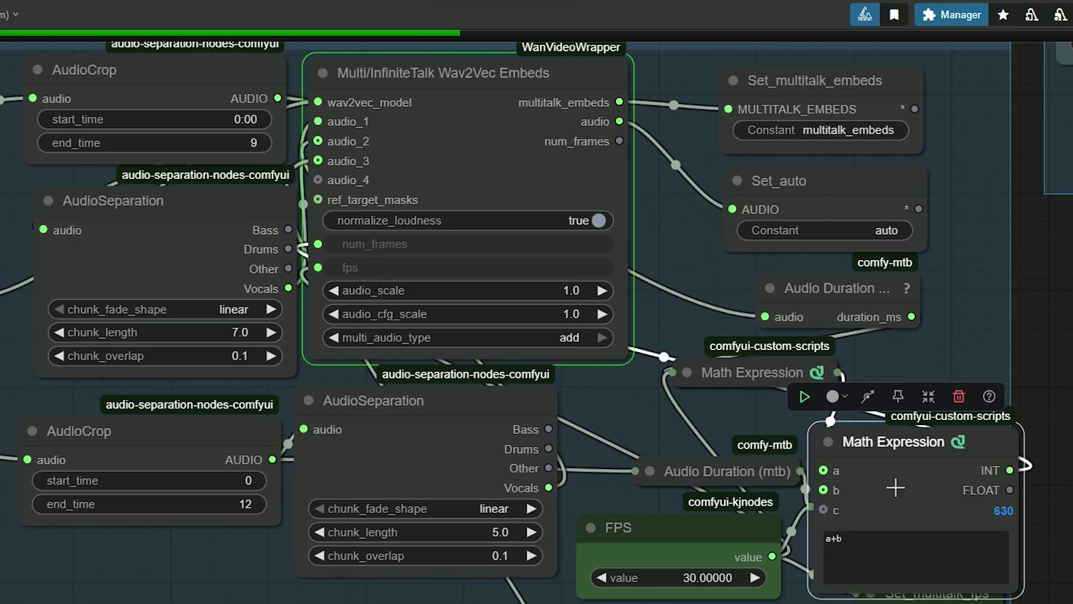
- Line up the spare women 2ndtalk LoadAudio, AudioCrop and AudioSeparation nodes below the audio group
{"action": "scroll", "coordinate": [918, 489], "scroll_direction": "down", "scroll_amount": 3}
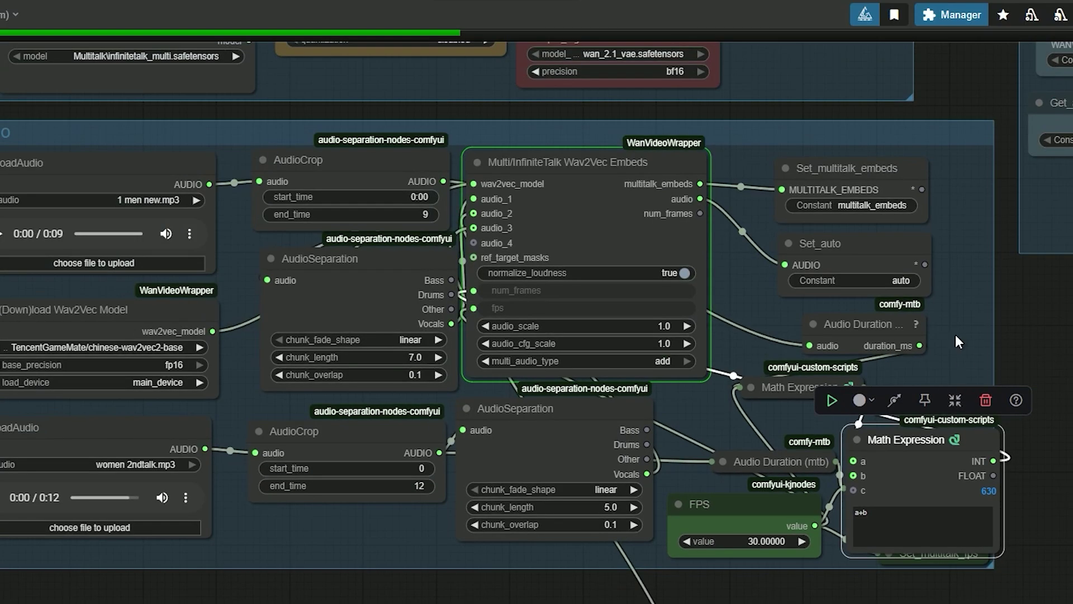
{"action": "left_click_drag", "start_coordinate": [442, 302], "coordinate": [698, 537]}
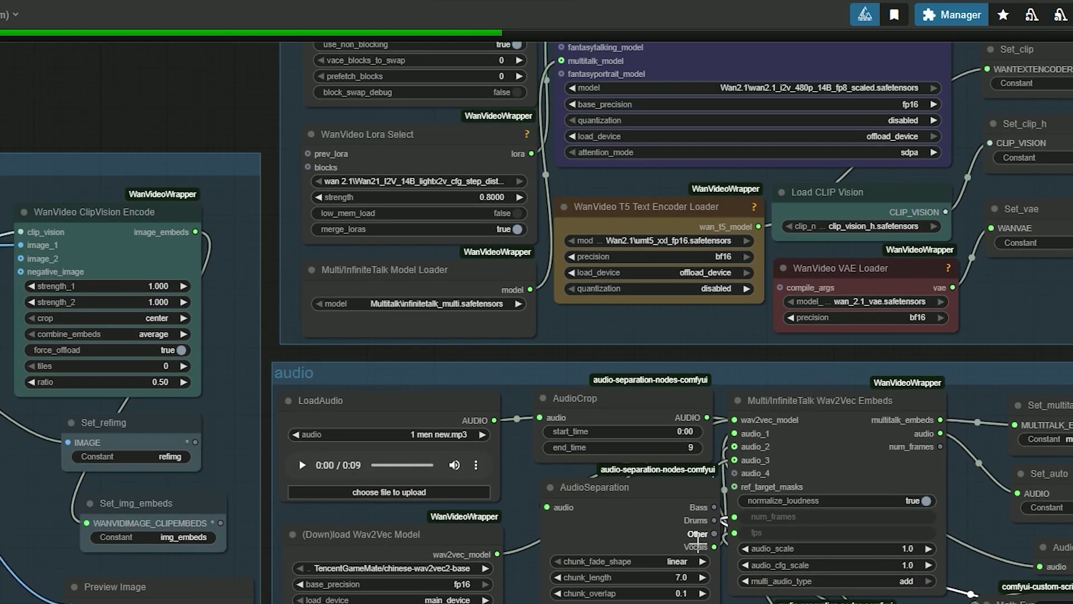
{"action": "left_click_drag", "start_coordinate": [537, 591], "coordinate": [653, 317]}
{"action": "left_click_drag", "start_coordinate": [618, 546], "coordinate": [481, 408]}
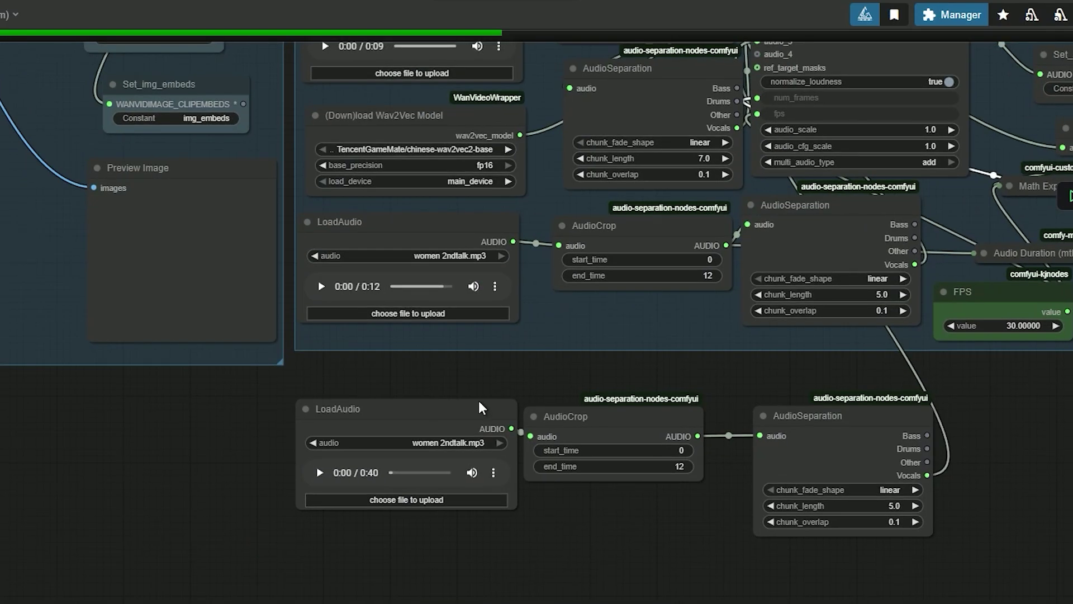
{"action": "left_click", "coordinate": [481, 408]}
{"action": "left_click_drag", "start_coordinate": [576, 422], "coordinate": [638, 471]}
{"action": "left_click_drag", "start_coordinate": [844, 413], "coordinate": [911, 422]}
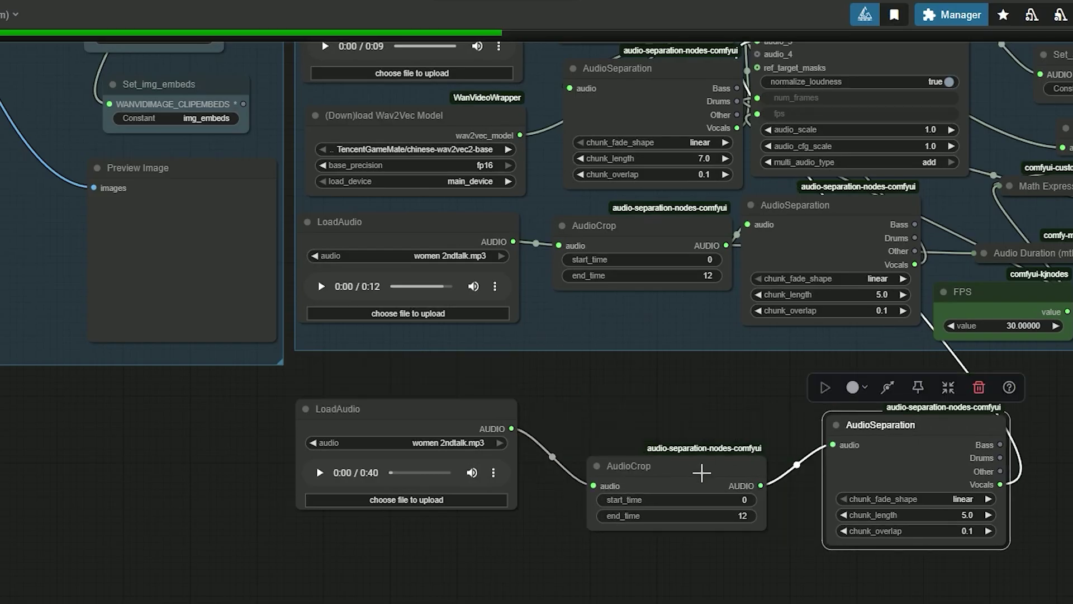
{"action": "left_click_drag", "start_coordinate": [702, 475], "coordinate": [697, 456]}
{"action": "left_click_drag", "start_coordinate": [928, 425], "coordinate": [876, 457]}
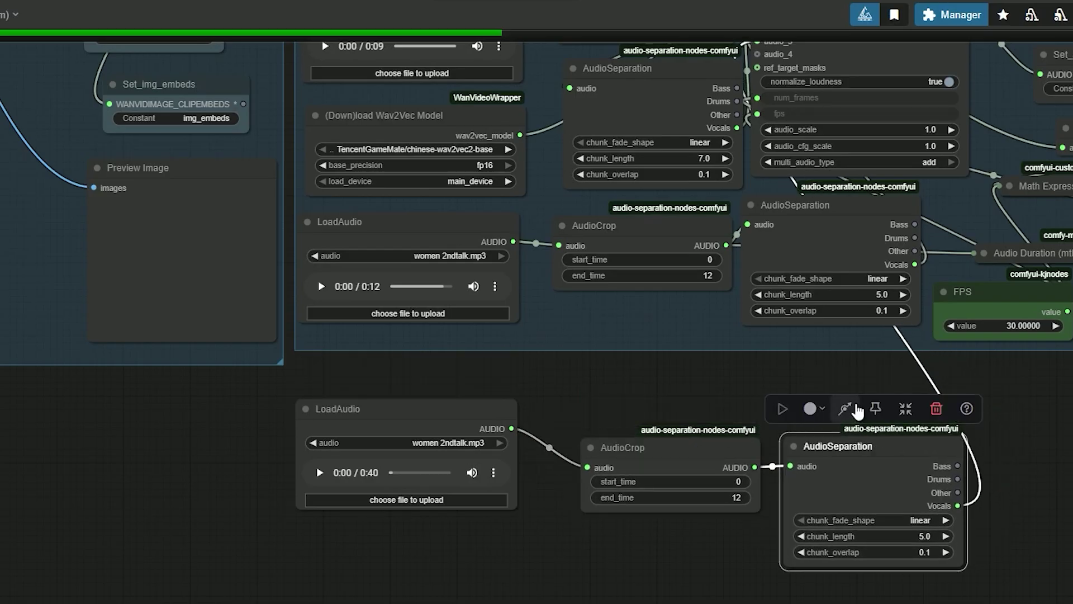
- Route the spare Vocals output to the InfiniteTalk audio inputs and view the WanVideo Sampler
{"action": "left_click_drag", "start_coordinate": [778, 439], "coordinate": [737, 531]}
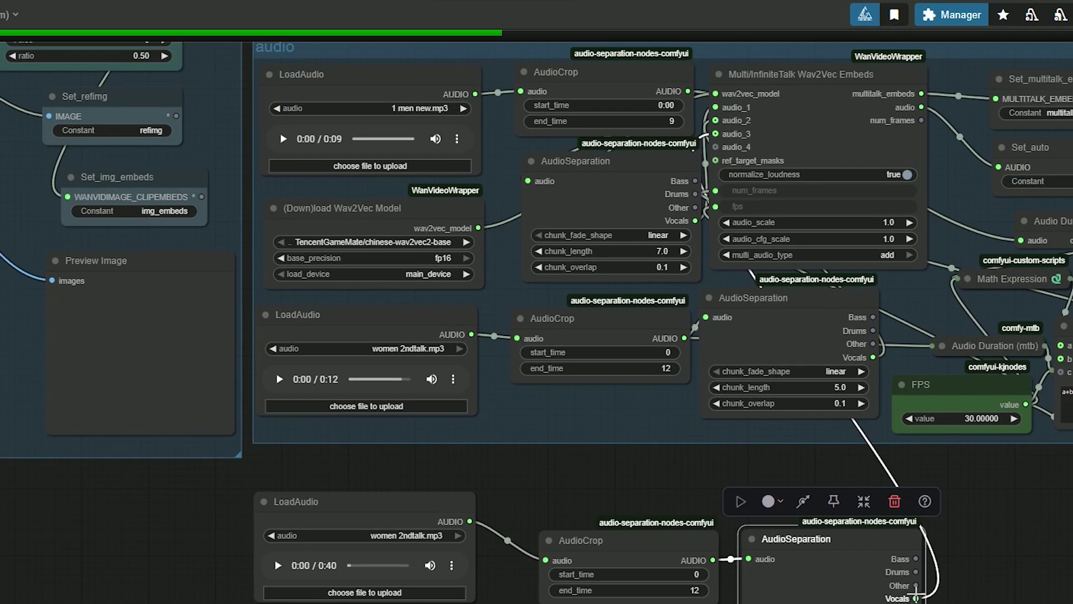
{"action": "left_click_drag", "start_coordinate": [915, 598], "coordinate": [716, 120]}
{"action": "scroll", "coordinate": [609, 487], "scroll_direction": "up", "scroll_amount": 5}
{"action": "left_click_drag", "start_coordinate": [895, 223], "coordinate": [150, 339]}
{"action": "scroll", "coordinate": [657, 406], "scroll_direction": "up", "scroll_amount": 5}
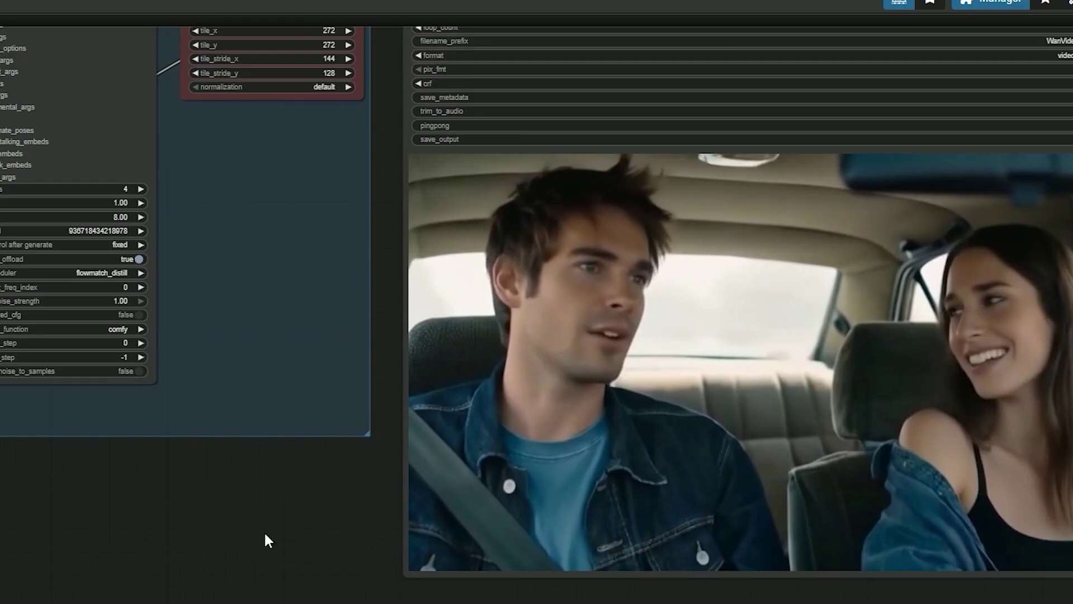
- Resume the output preview and watch the two-speaker car conversation video play
{"action": "right_click", "coordinate": [626, 174]}
{"action": "left_click", "coordinate": [337, 445]}
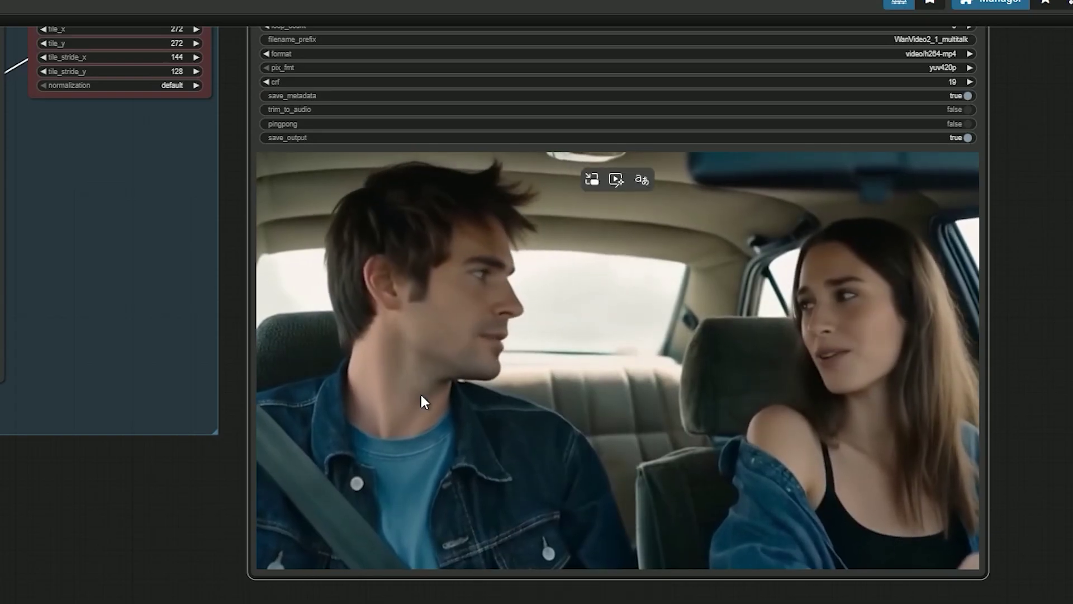
{"action": "left_click_drag", "start_coordinate": [118, 493], "coordinate": [36, 510]}
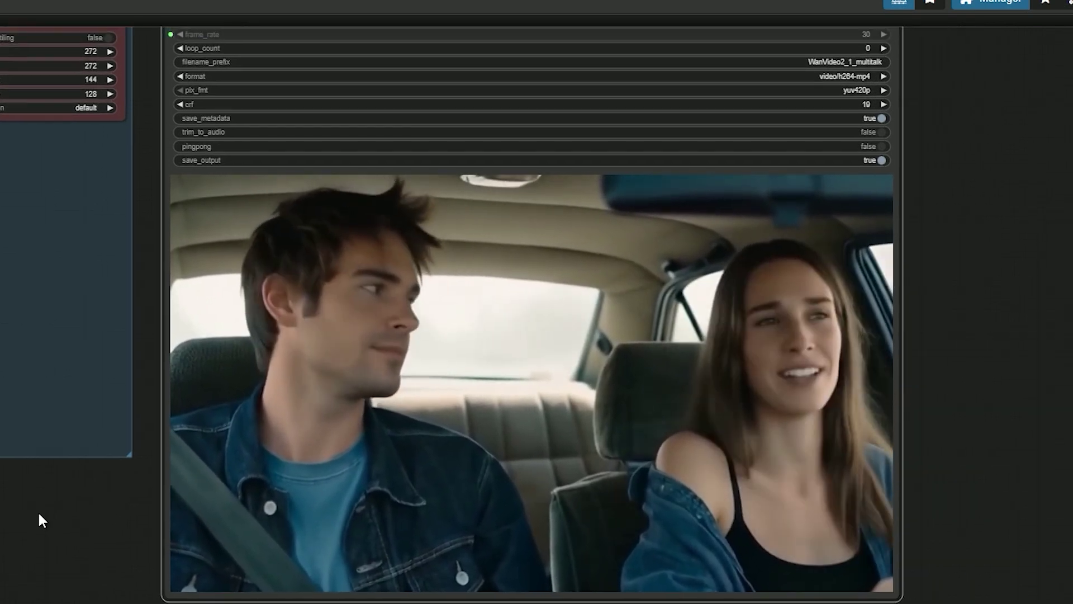